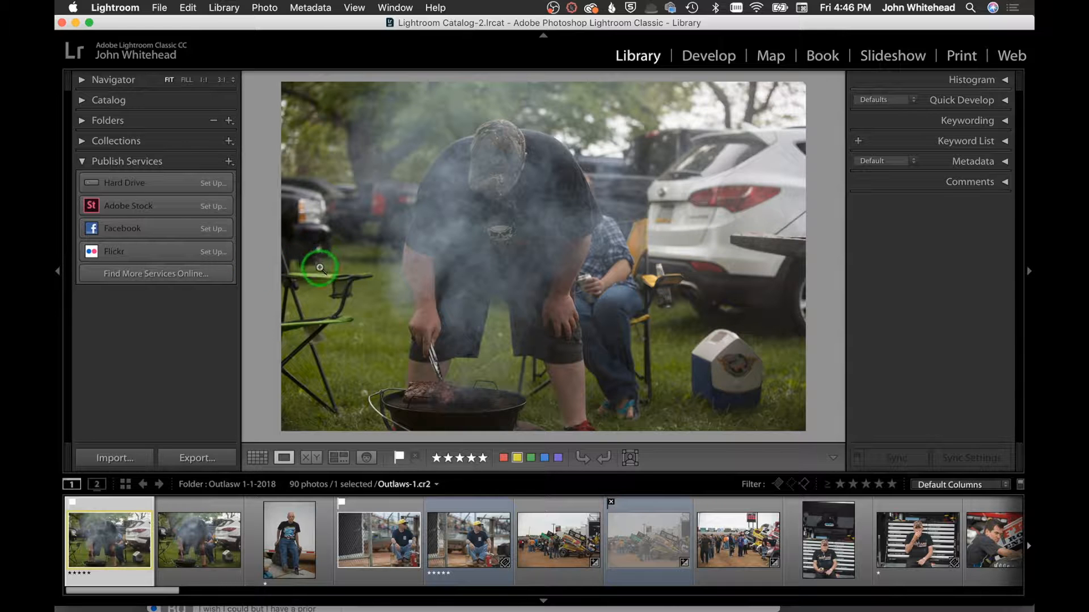
# Hide and restore the left panel, then switch from the single photo to the thumbnail Grid view
pyautogui.click(57, 272)
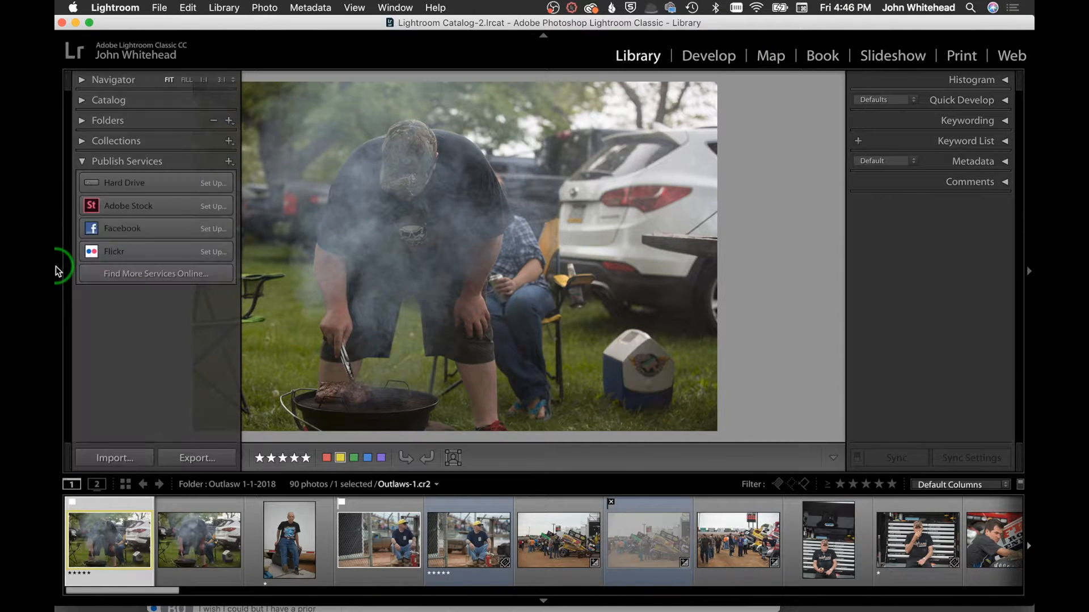
pyautogui.click(57, 270)
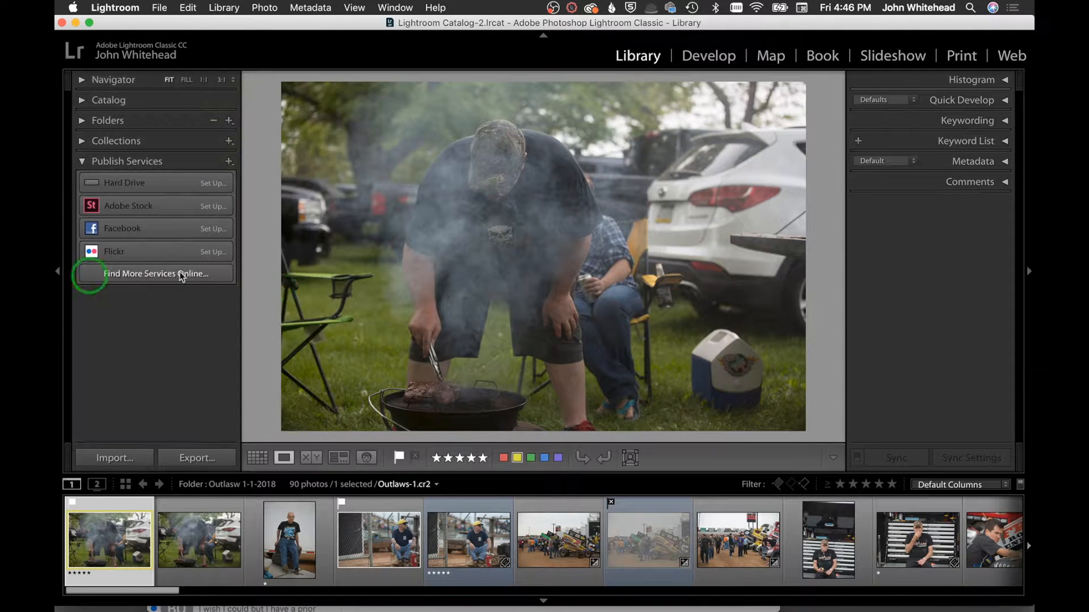
pyautogui.click(255, 461)
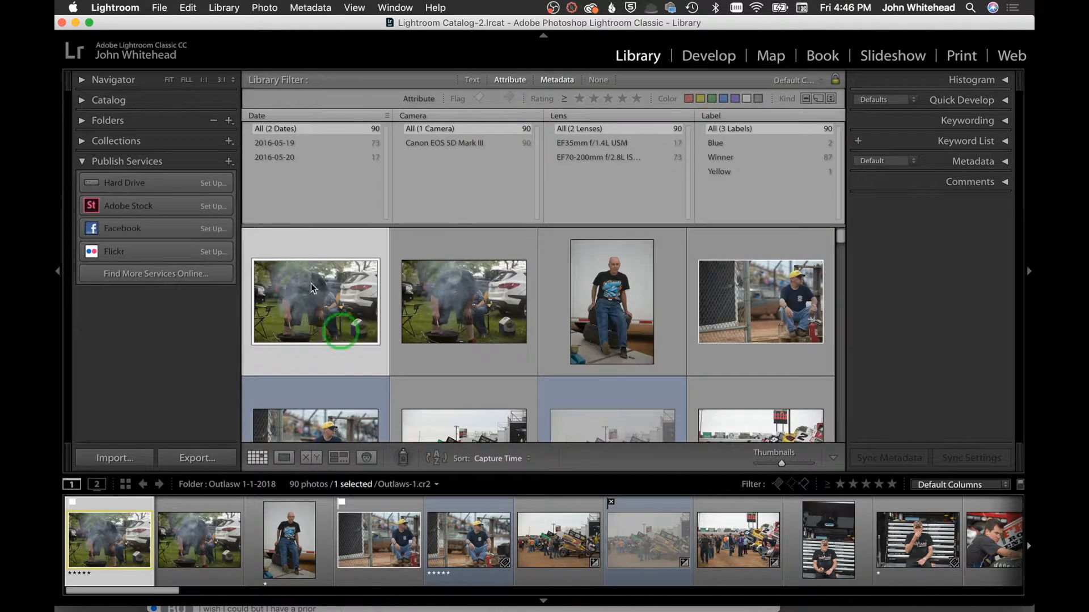
# Hide and restore the left panel again, then drag the Library Filter divider up to enlarge the grid
pyautogui.click(58, 270)
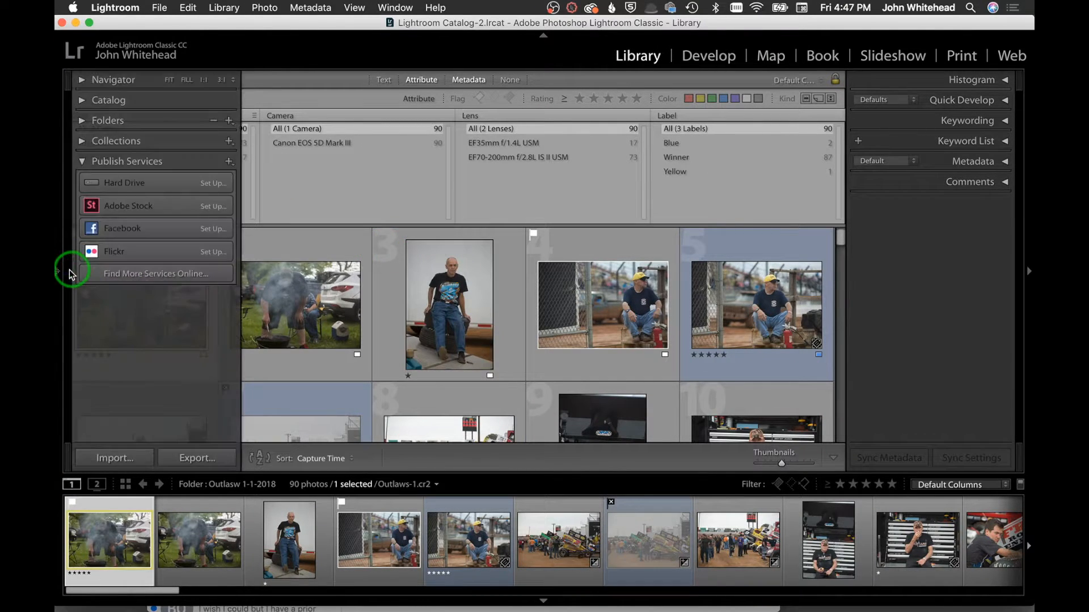
pyautogui.click(58, 270)
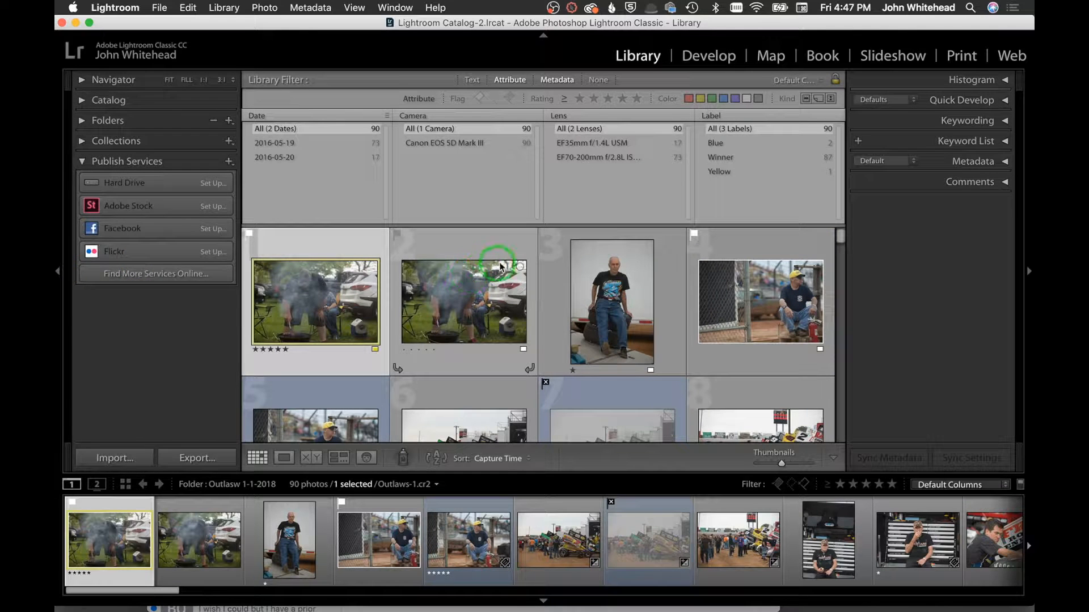
pyautogui.moveTo(515, 226); pyautogui.dragTo(511, 100)
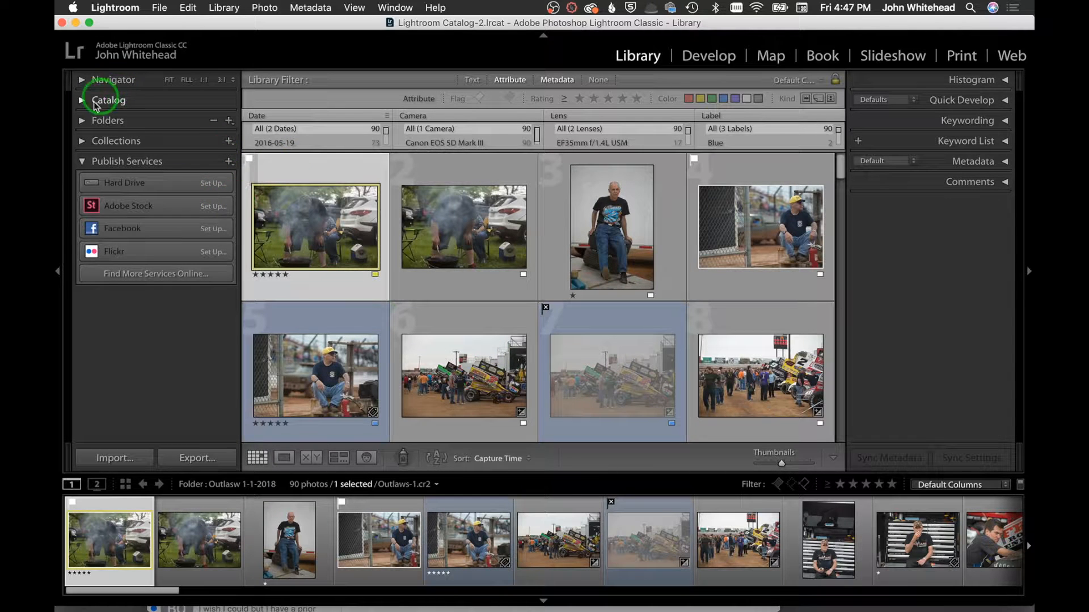
# Expand the Navigator, select photos 1 to 3, preview the seated man's portrait, then collapse the Navigator
pyautogui.click(82, 80)
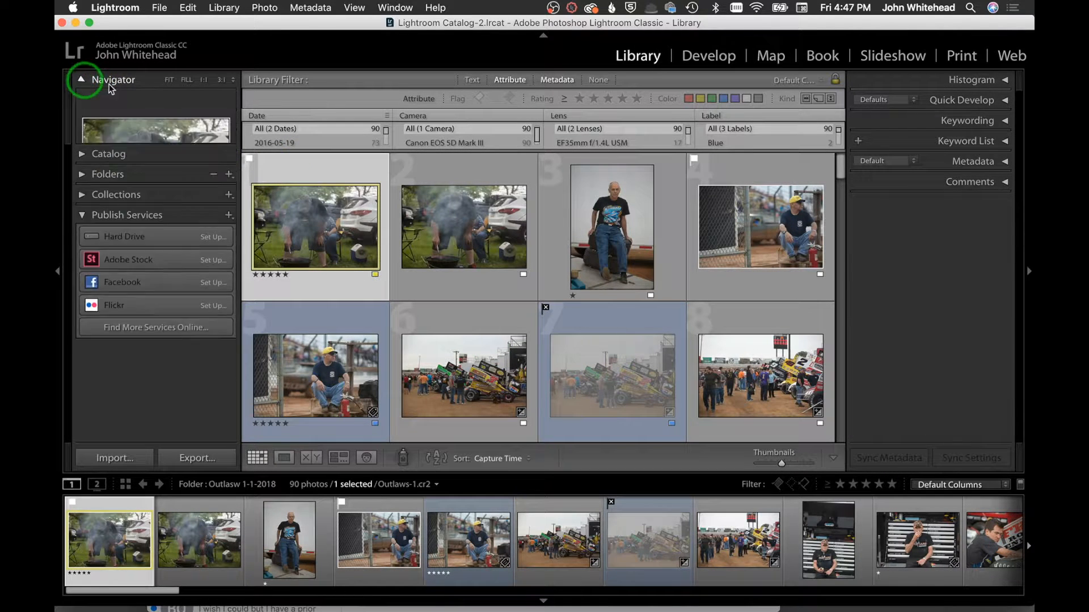
pyautogui.click(313, 229)
pyautogui.click(470, 209)
pyautogui.click(627, 210)
pyautogui.click(94, 88)
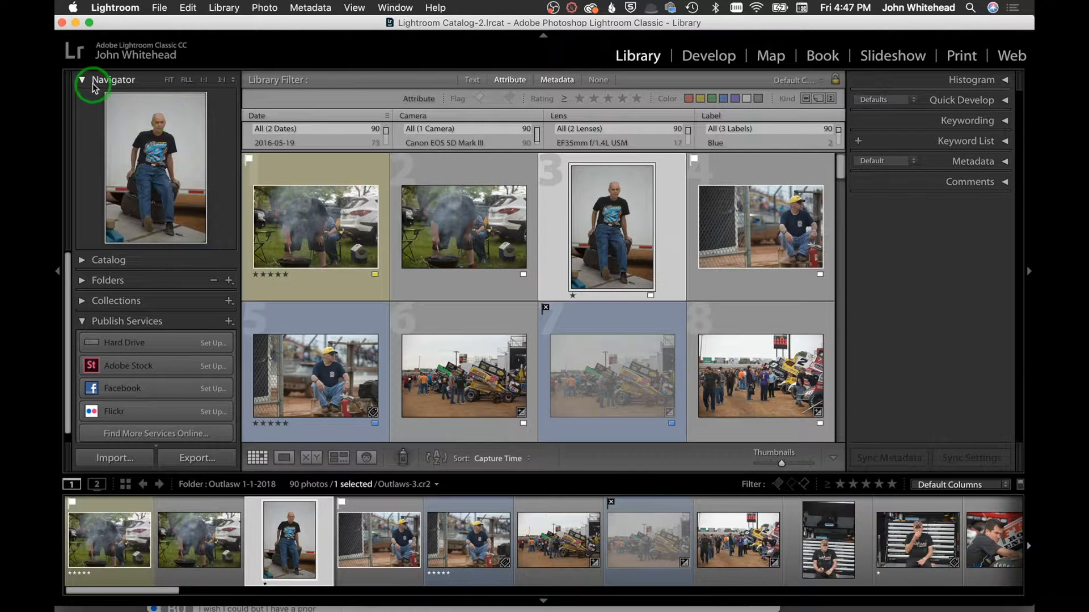
pyautogui.click(93, 86)
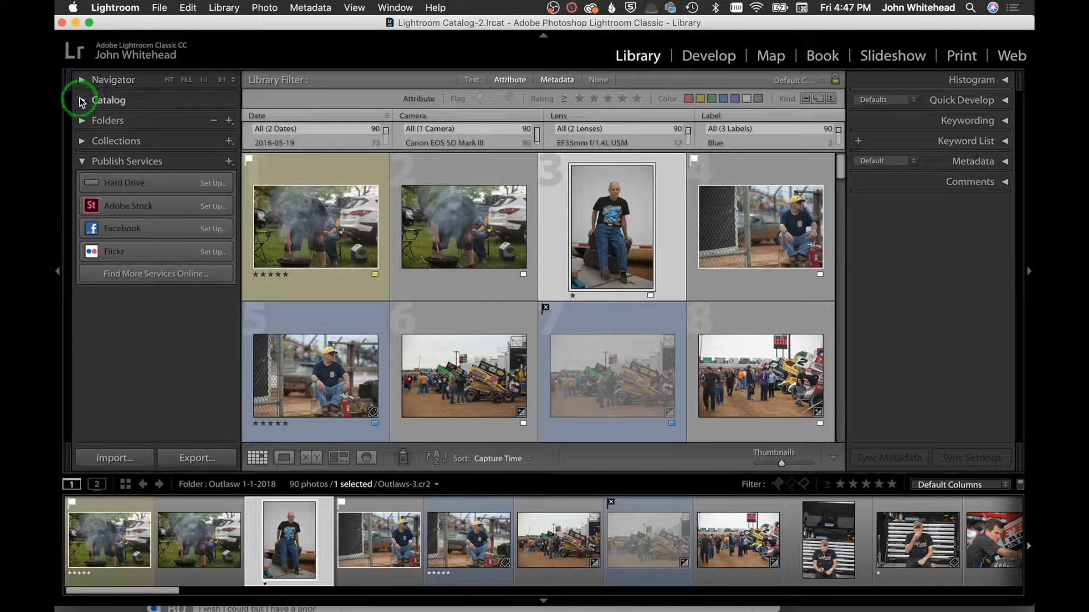
# Expand the Catalog and Histogram panels, checking the Folders list and collapsing it again
pyautogui.click(80, 102)
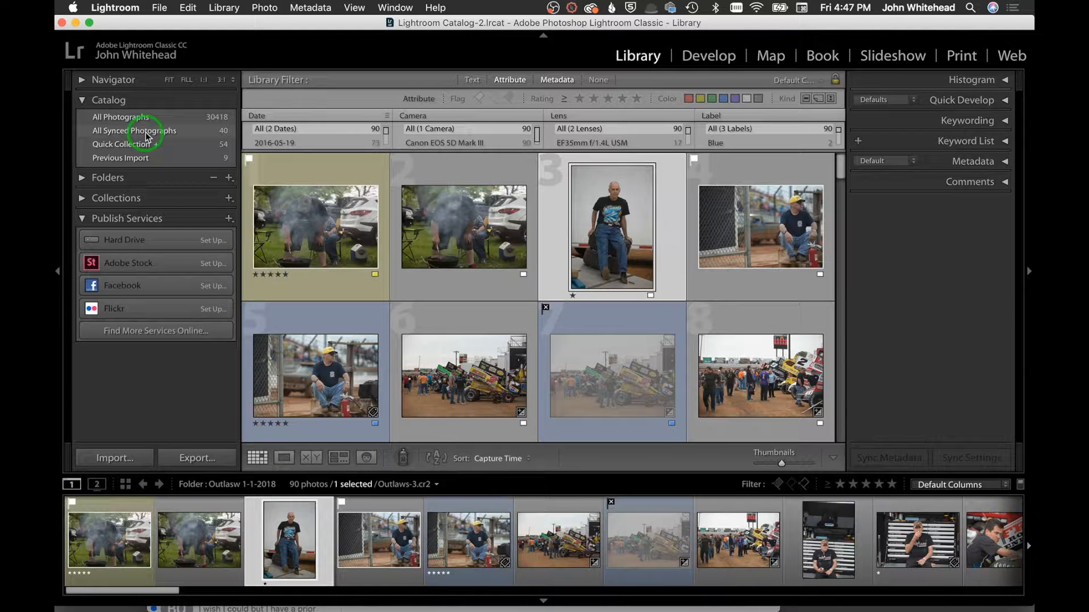
pyautogui.click(81, 177)
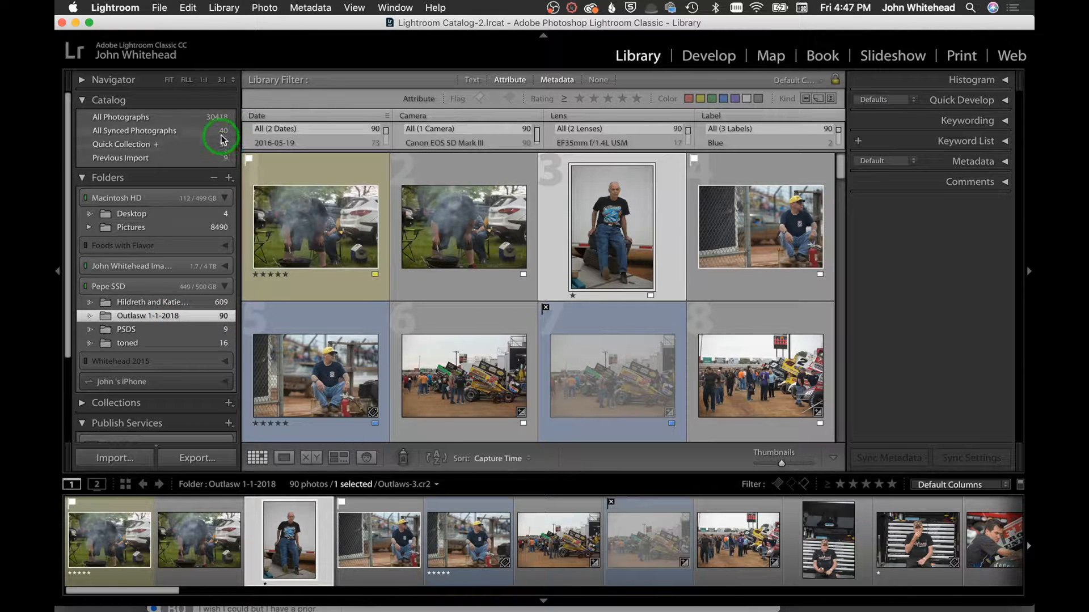
pyautogui.click(1001, 78)
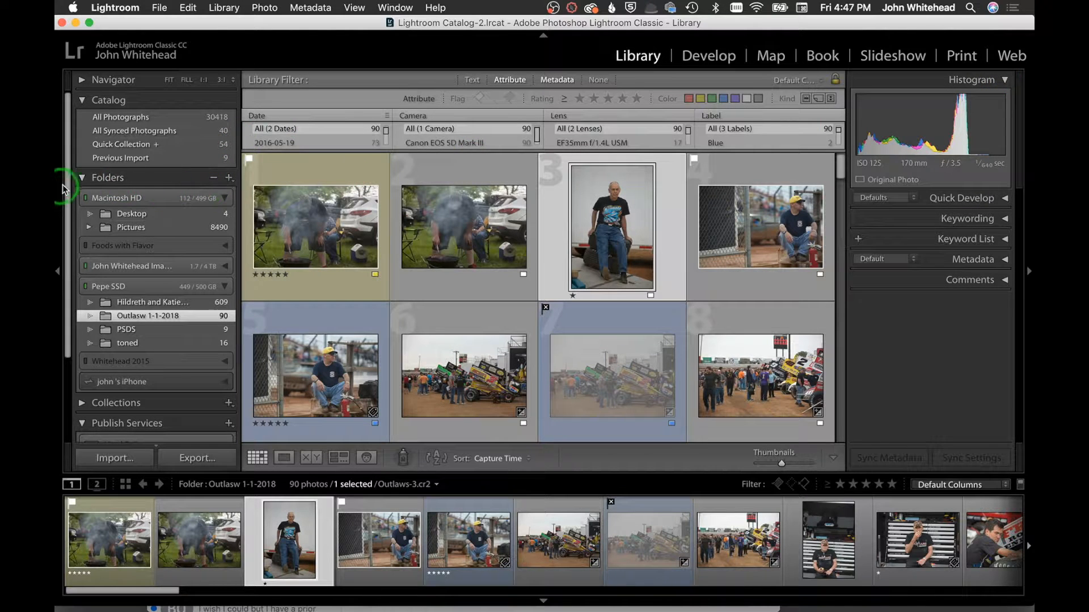
pyautogui.click(83, 179)
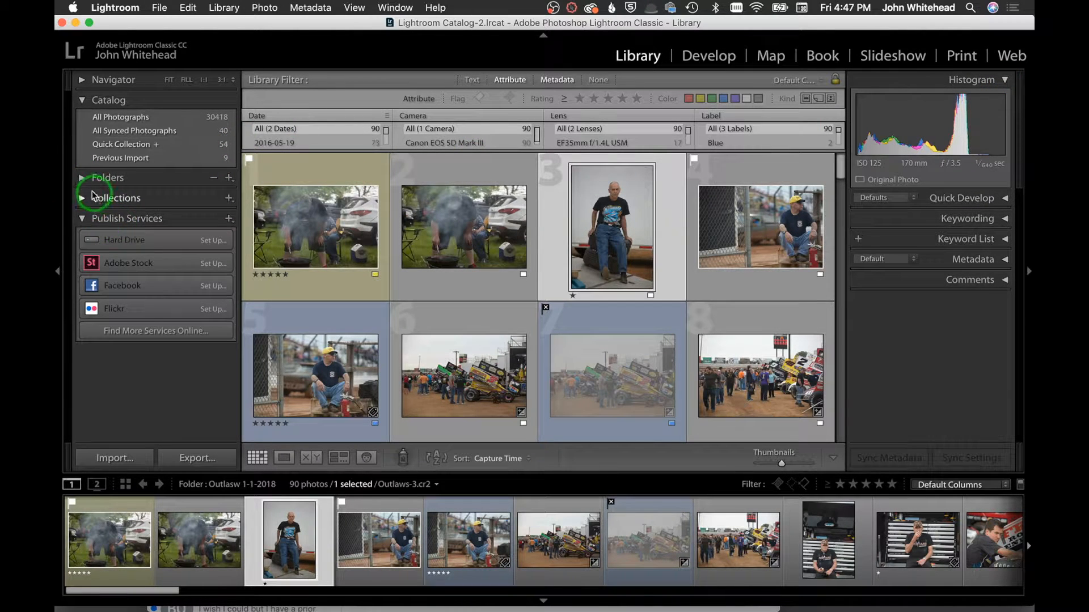
# Expand the left-panel Collections section to list its search field and Smart Collections
pyautogui.click(84, 198)
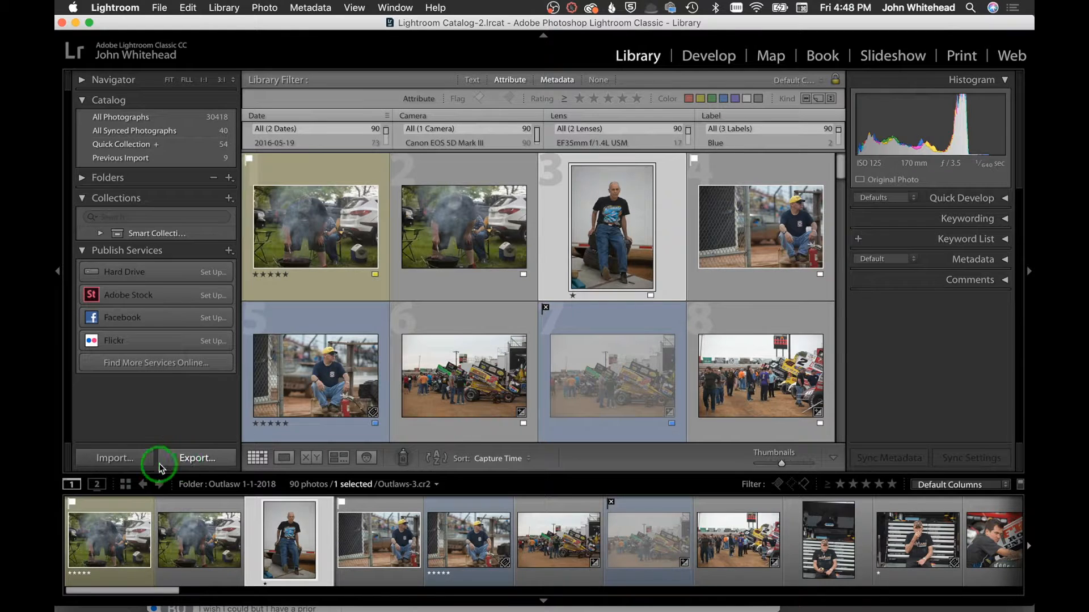
# Hide and restore the right panel, collapse Histogram, and expand then collapse Keywording
pyautogui.click(1029, 274)
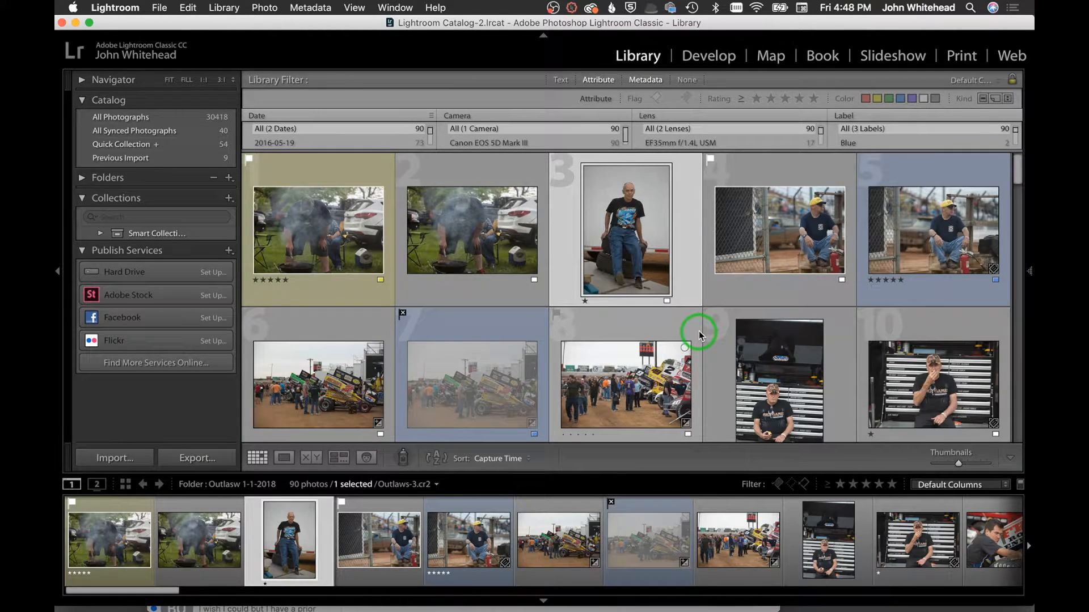
pyautogui.click(1029, 274)
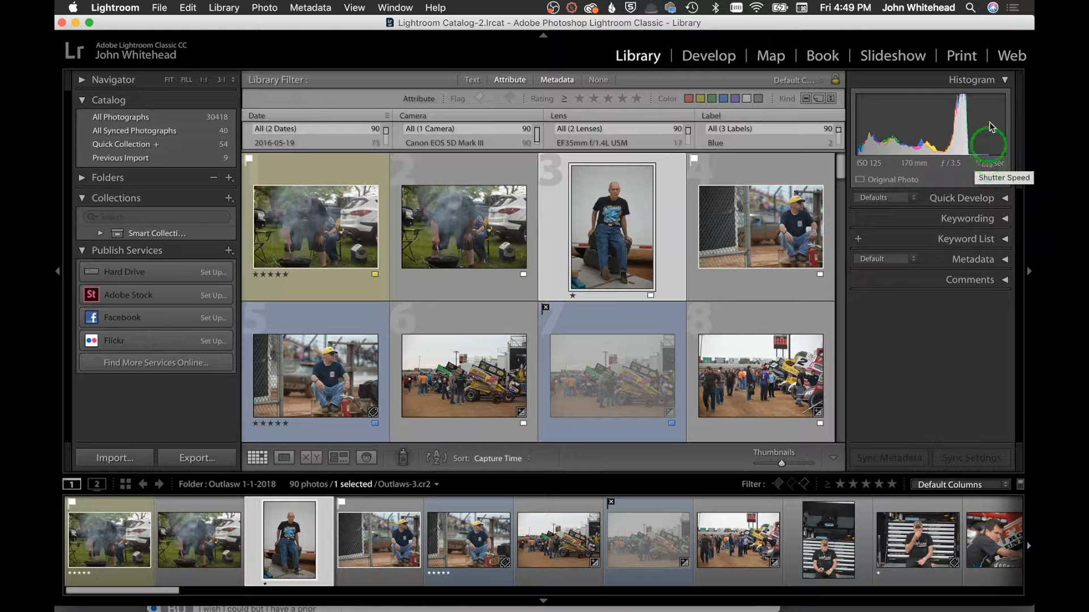
pyautogui.click(1003, 81)
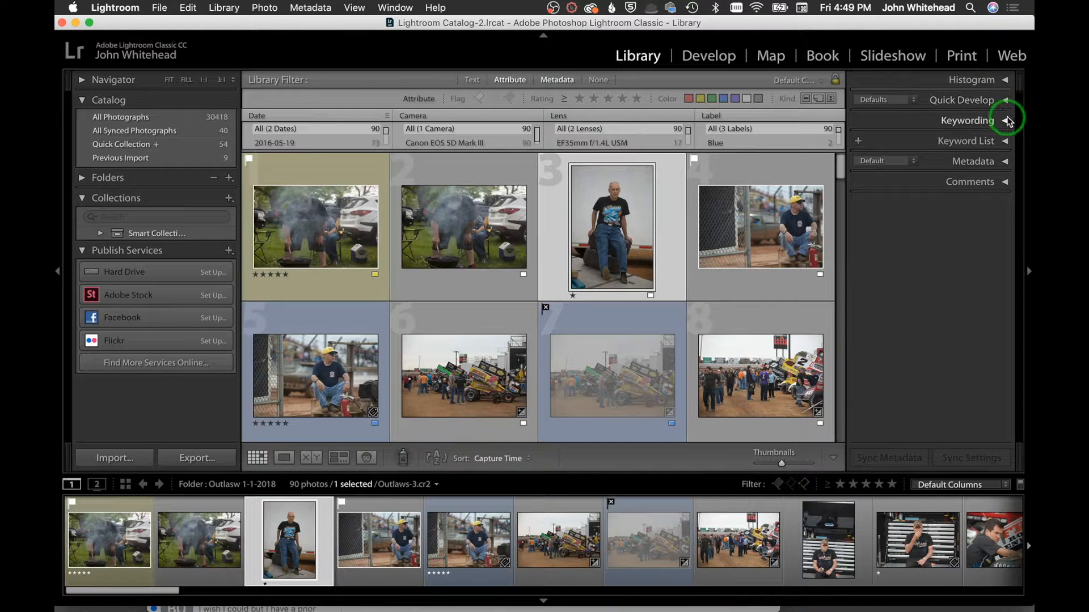
pyautogui.click(1004, 122)
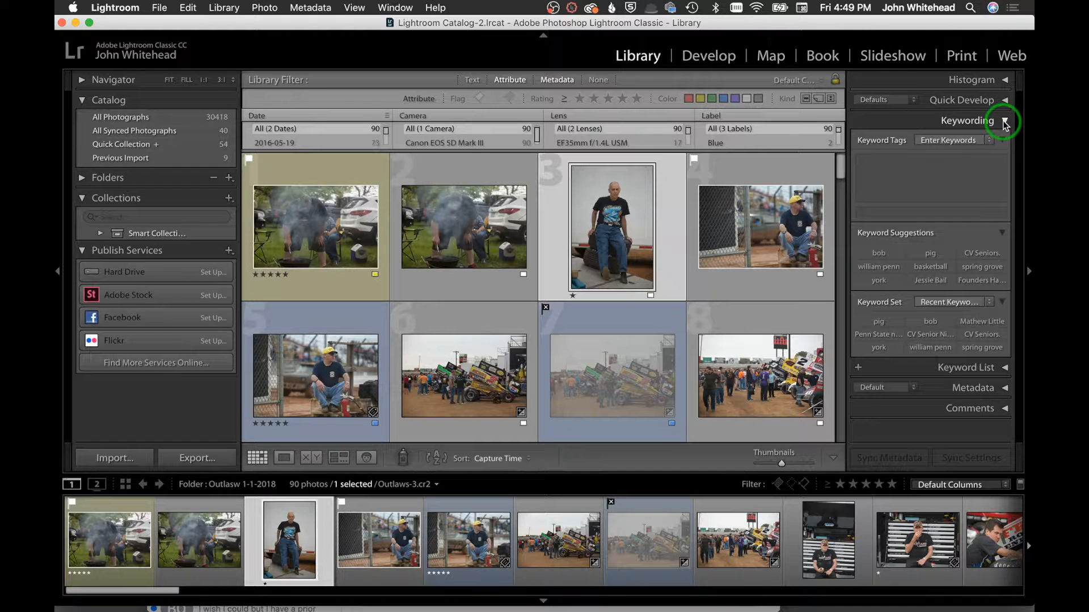
pyautogui.click(1005, 122)
# Expand and collapse the Keyword List, Metadata and Comments panels in turn
pyautogui.click(1004, 142)
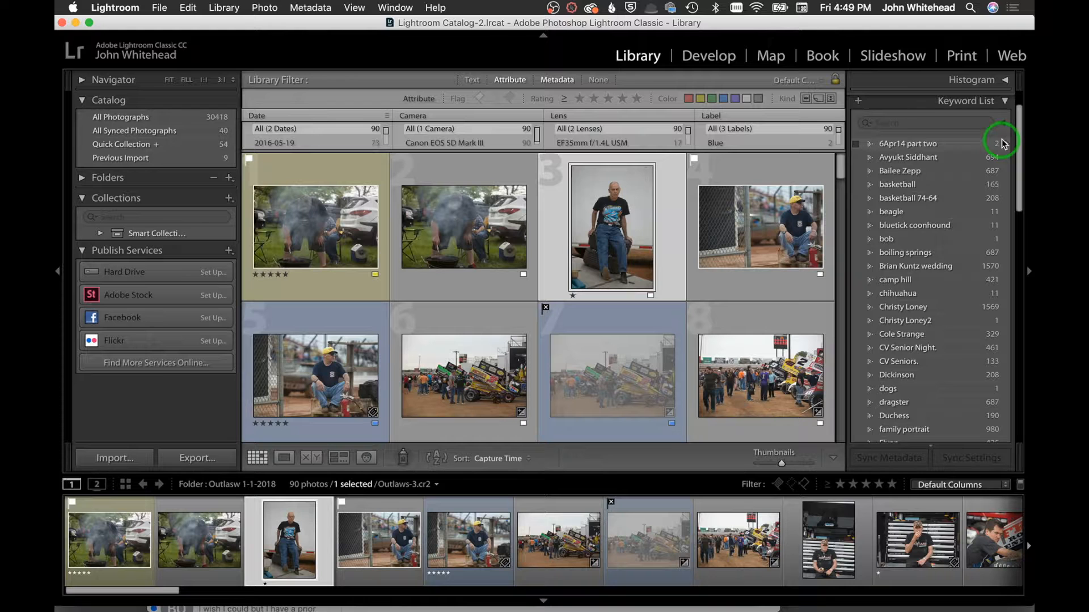
pyautogui.click(1004, 102)
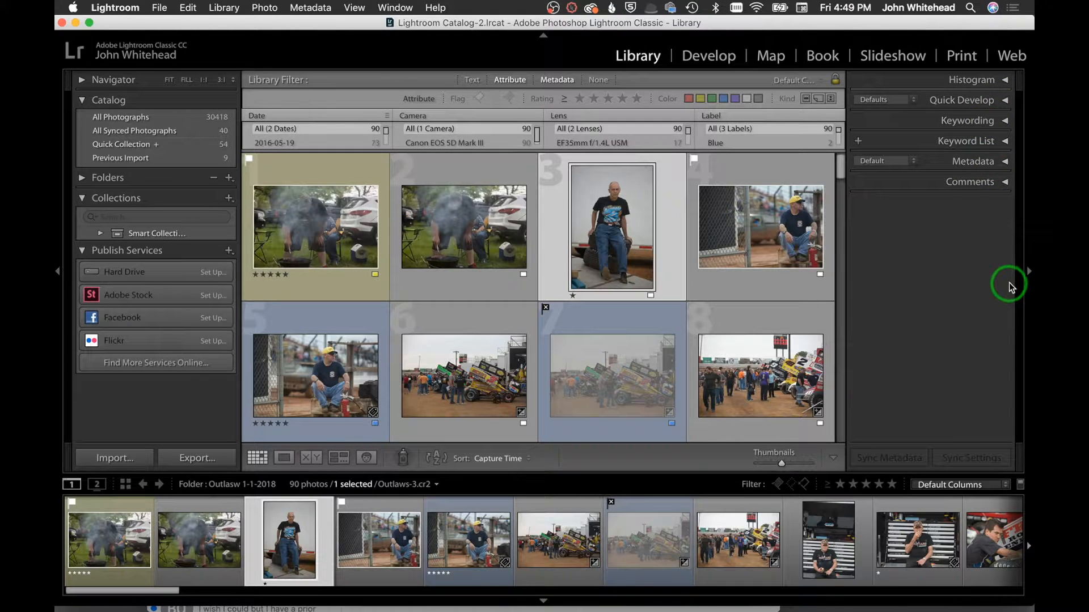
pyautogui.click(1004, 163)
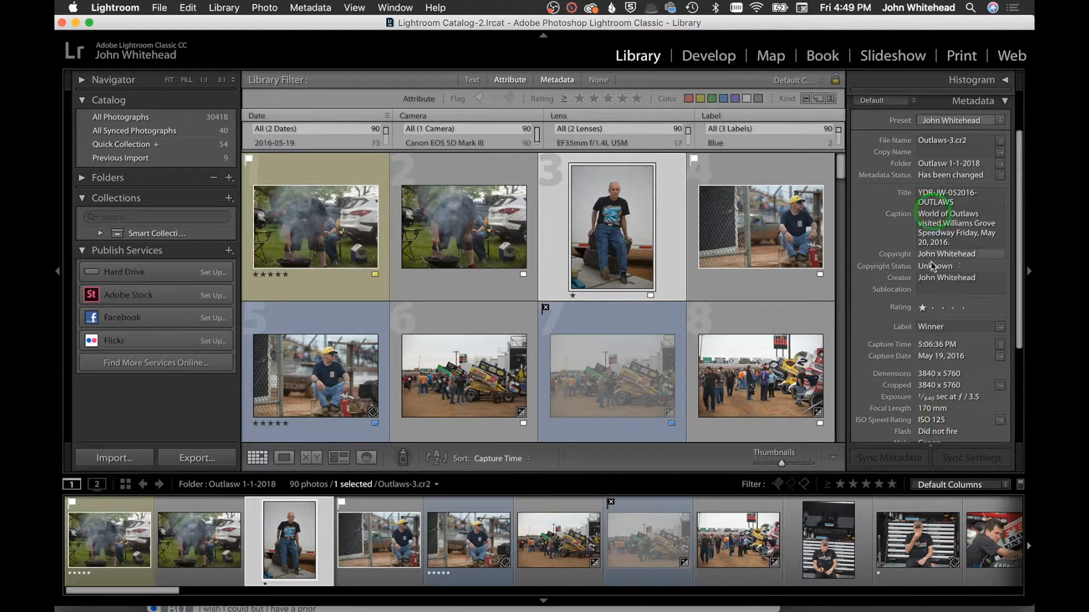
pyautogui.click(1004, 104)
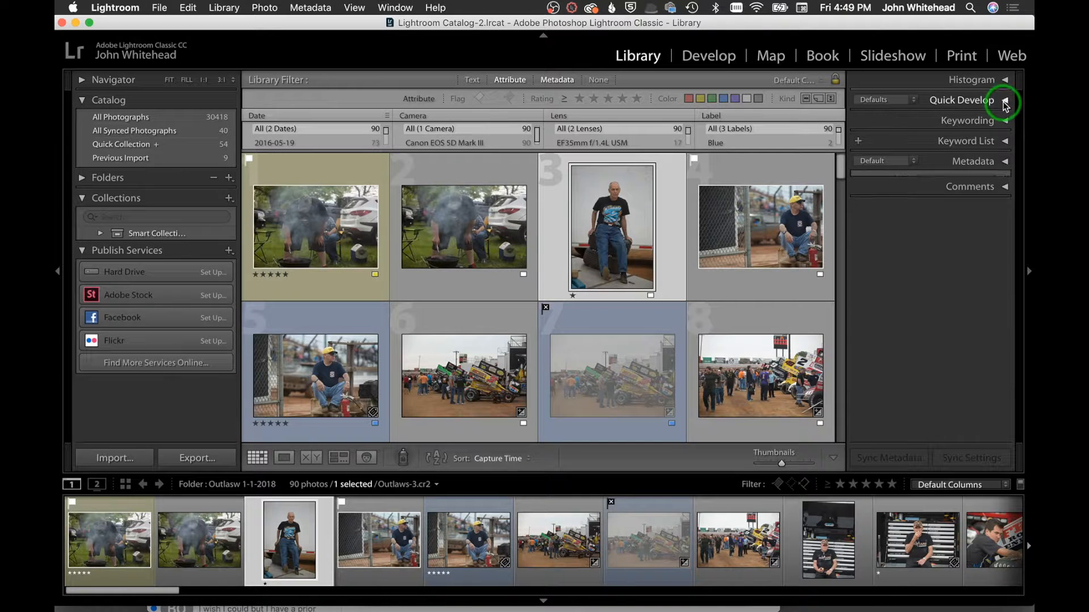
pyautogui.click(1004, 182)
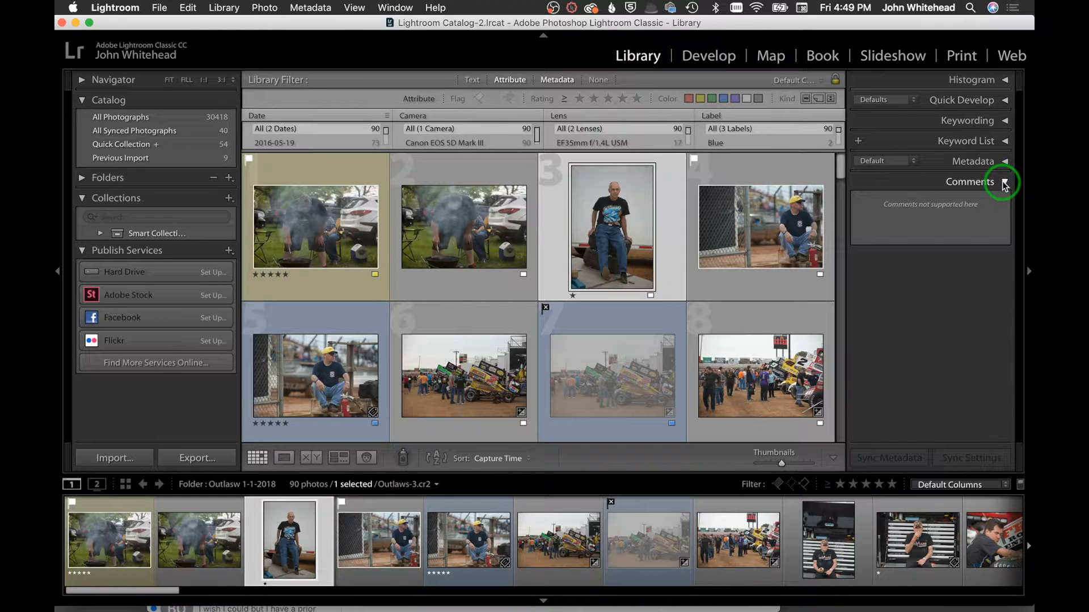
pyautogui.click(1004, 182)
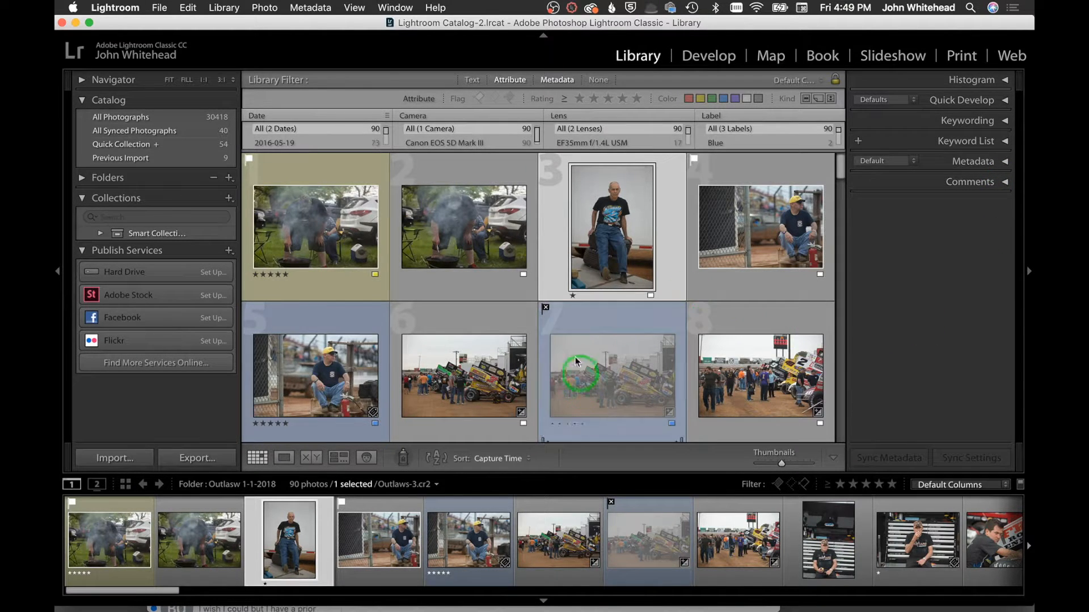
# Select both smoky grilling photos and raise their Exposure twice in Quick Develop
pyautogui.click(359, 245)
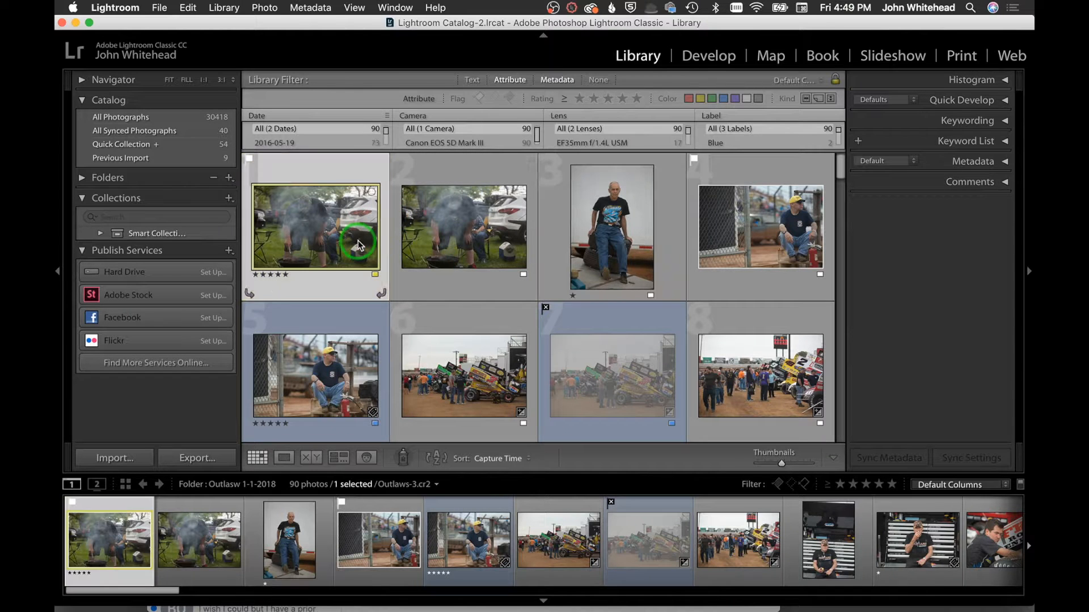
pyautogui.keyDown('shift'); pyautogui.click(440, 248); pyautogui.keyUp('shift')
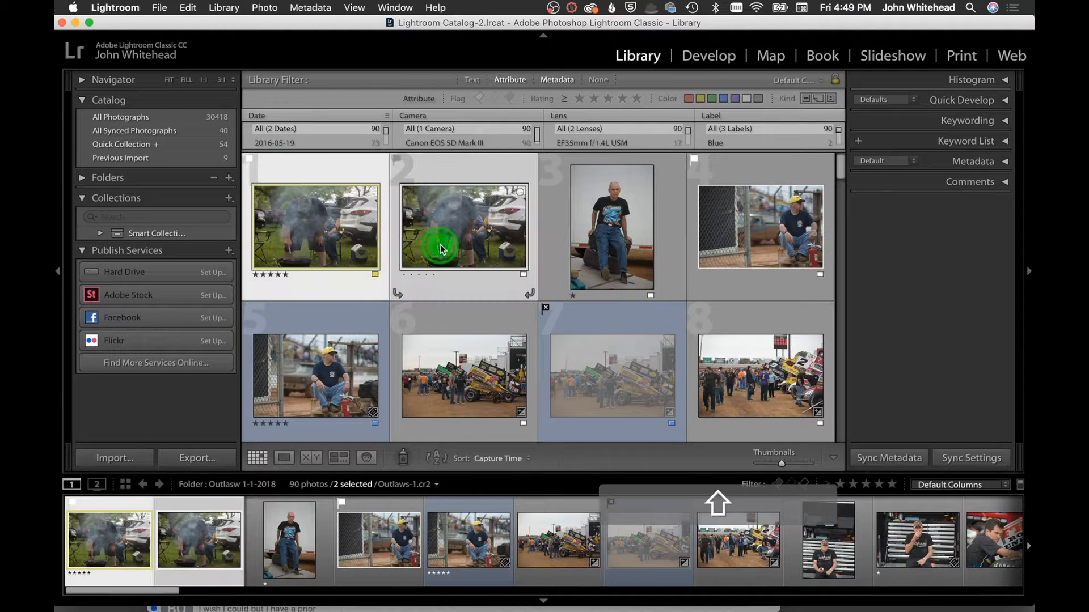
pyautogui.click(1003, 100)
pyautogui.click(827, 270)
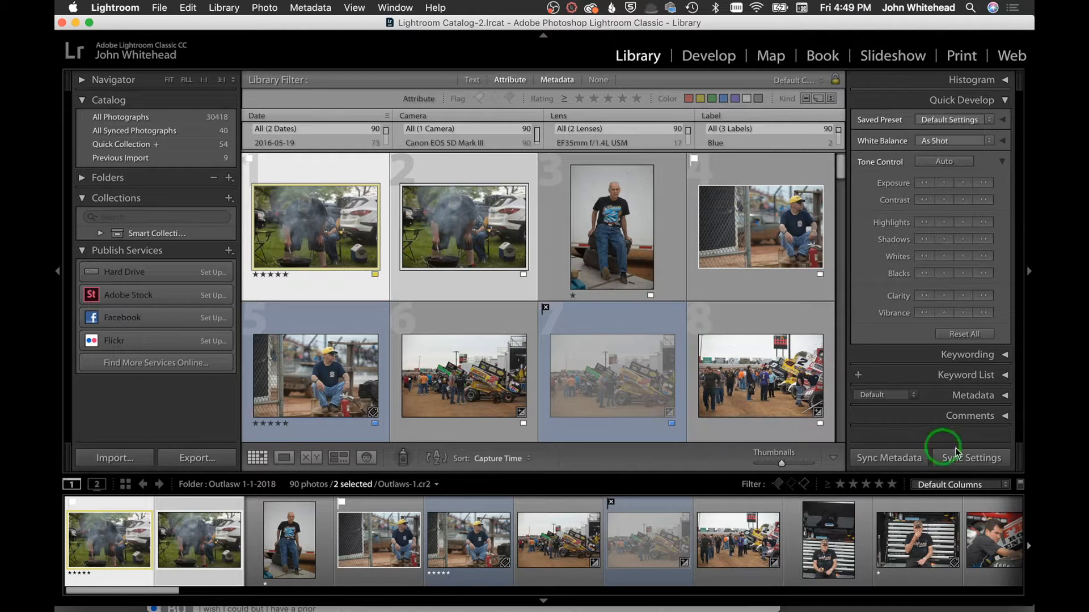
pyautogui.click(963, 182)
pyautogui.click(963, 182)
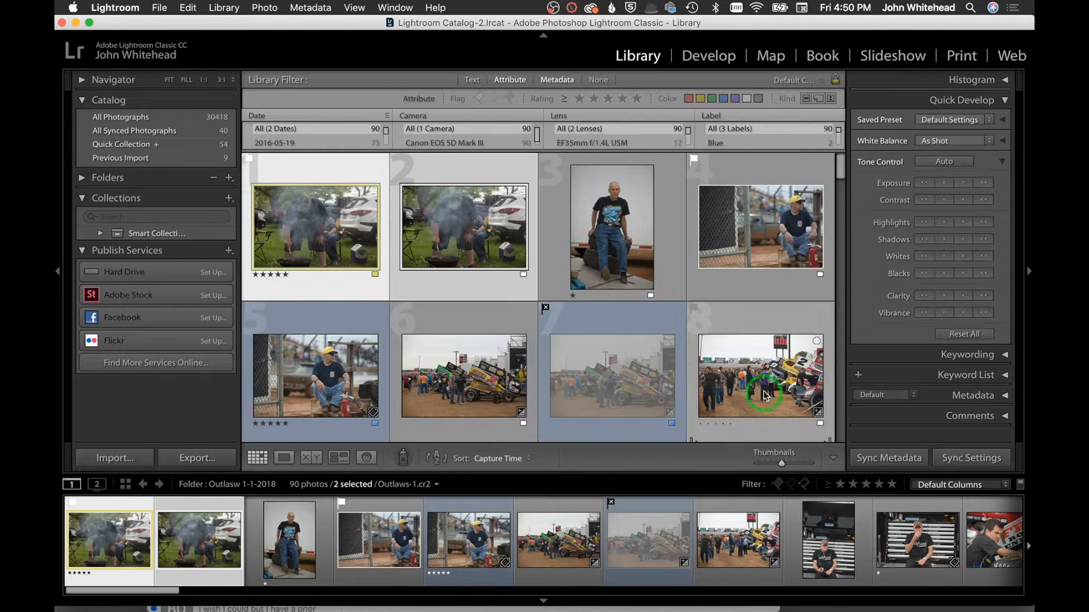
pyautogui.click(276, 460)
pyautogui.click(311, 457)
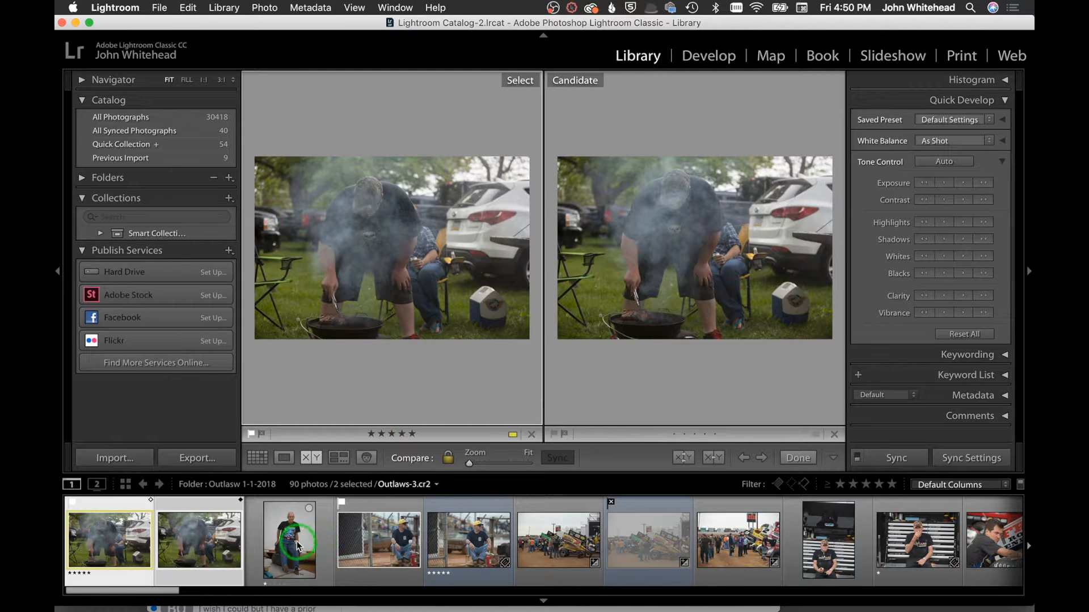
pyautogui.keyDown('shift'); pyautogui.click(297, 546); pyautogui.keyUp('shift')
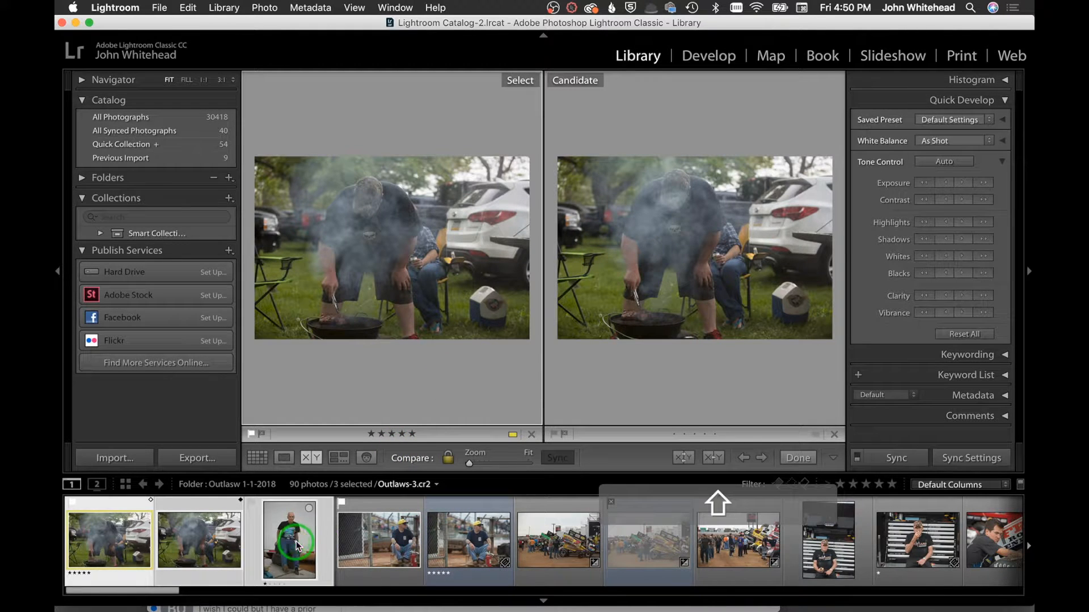
pyautogui.click(339, 458)
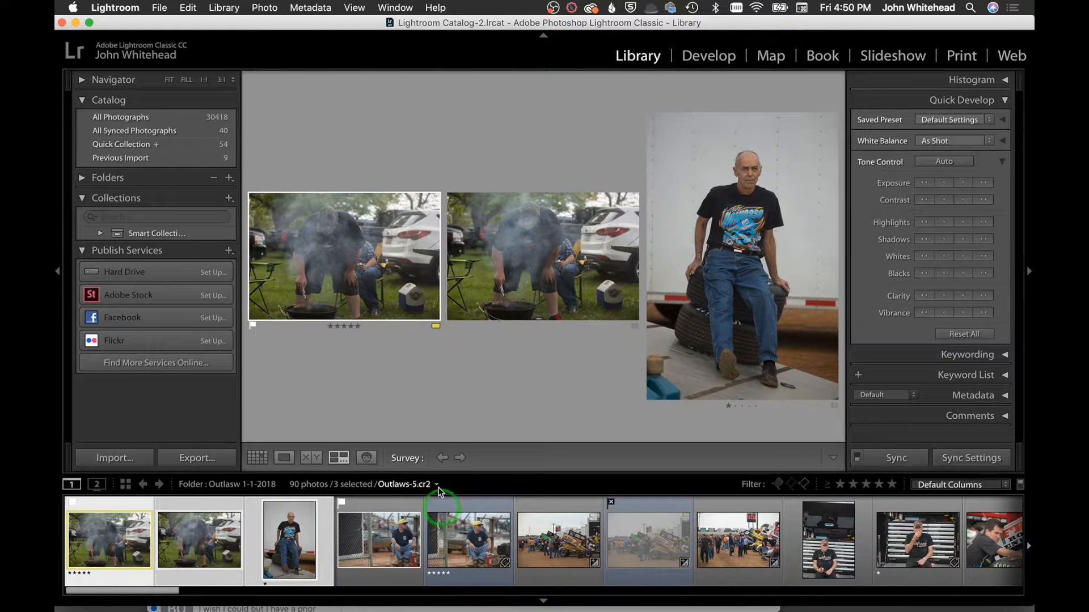
pyautogui.click(367, 459)
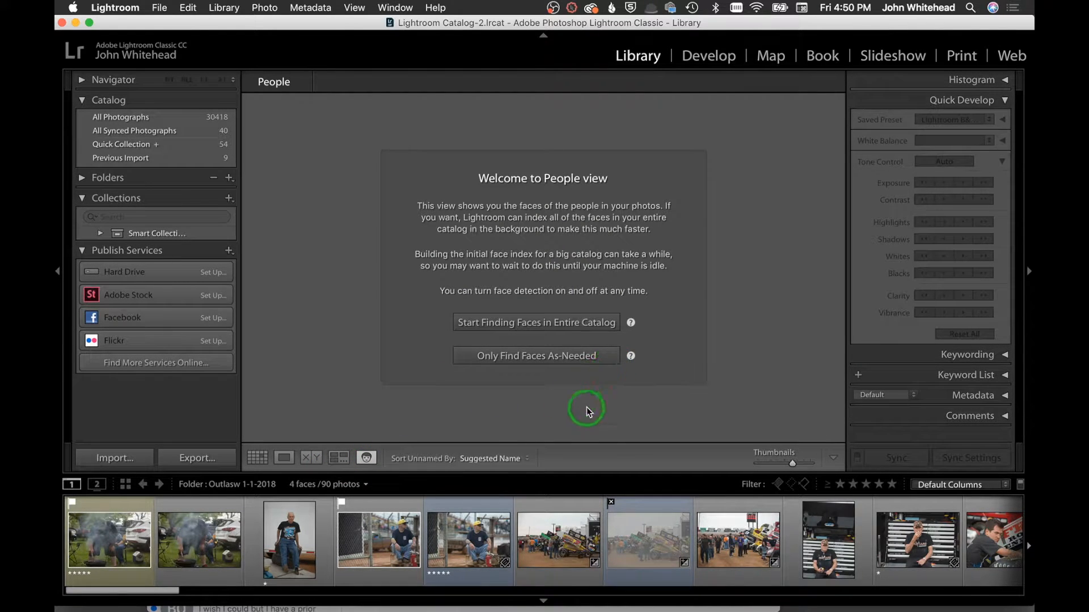
pyautogui.click(483, 458)
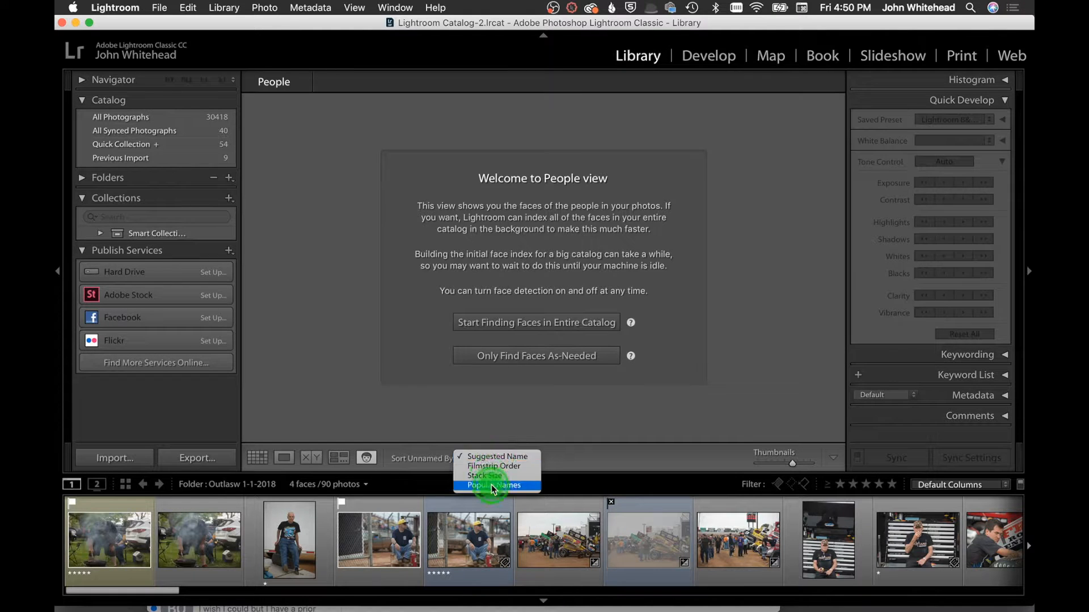
pyautogui.click(506, 458)
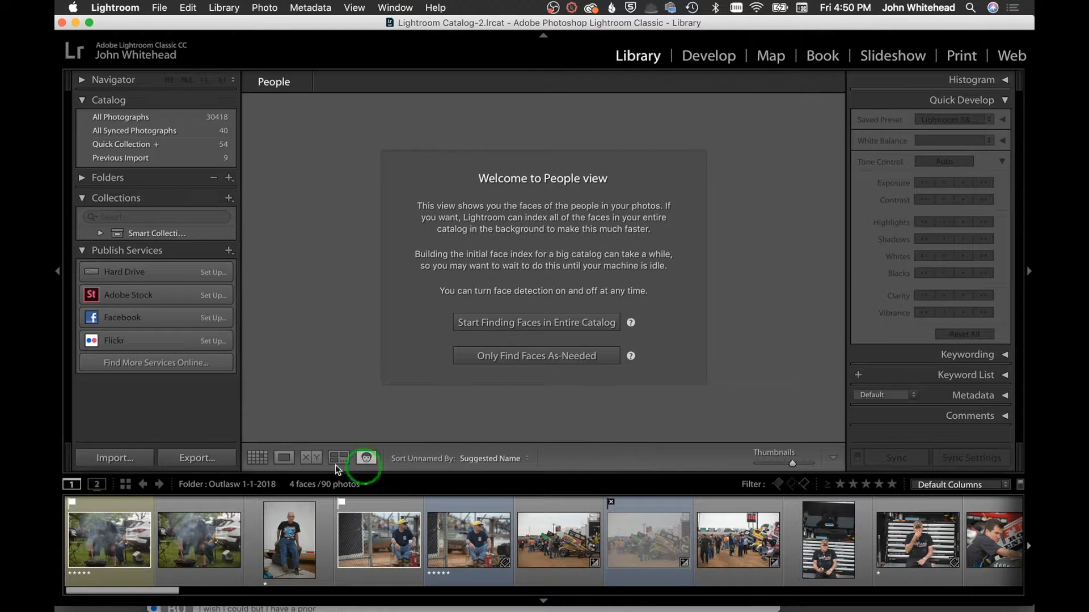
pyautogui.click(257, 457)
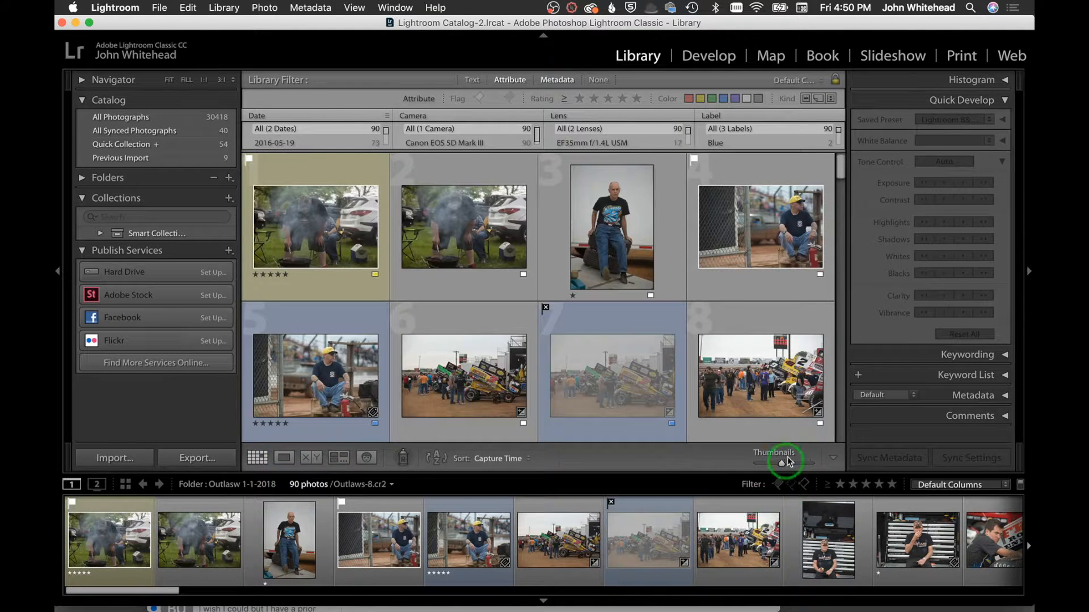
# Set grid thumbnails to three per row, enlarge the filmstrip, and briefly view the grill photo in Loupe
pyautogui.moveTo(782, 462); pyautogui.dragTo(788, 461)
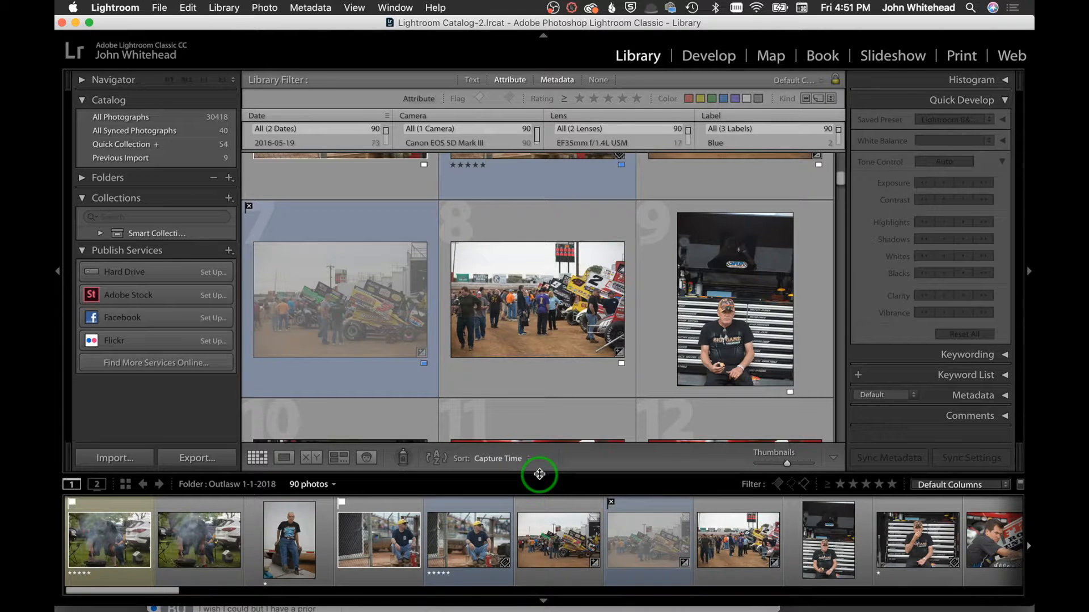
pyautogui.moveTo(540, 474); pyautogui.dragTo(525, 452)
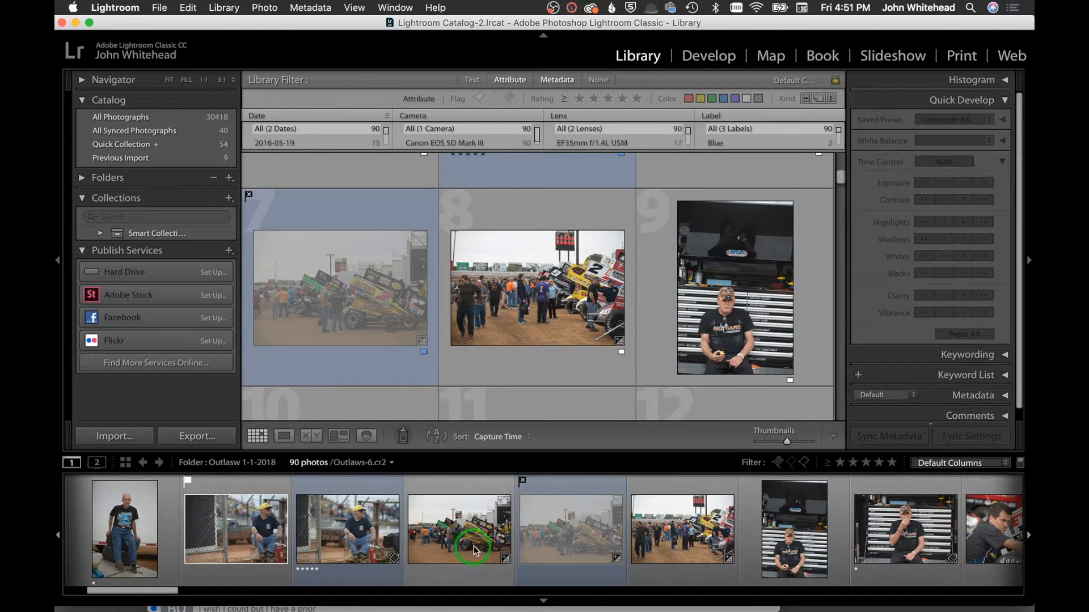
pyautogui.click(283, 436)
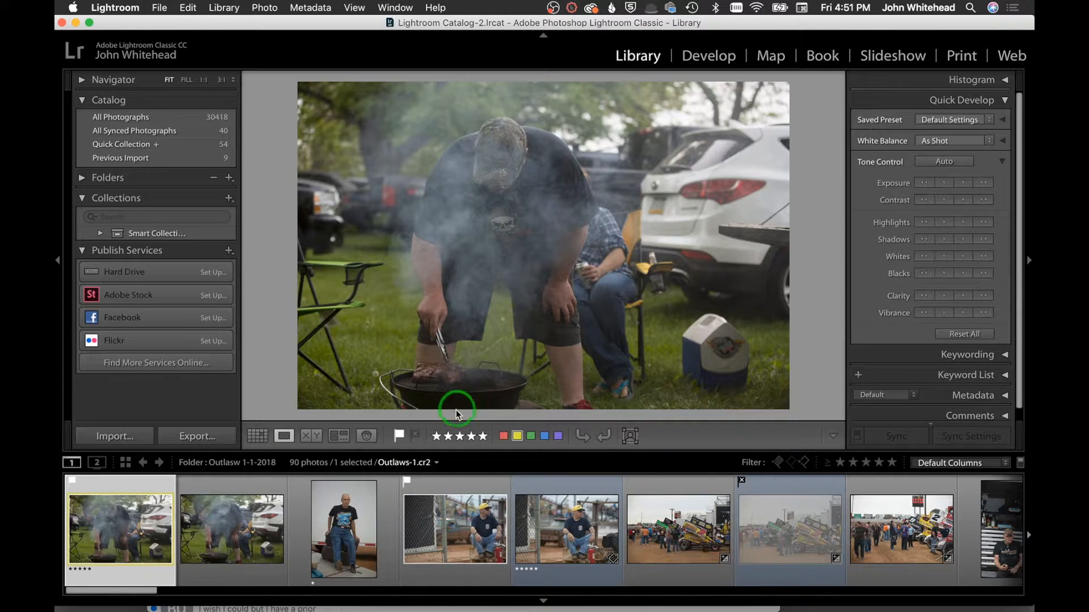
pyautogui.click(257, 436)
pyautogui.click(402, 440)
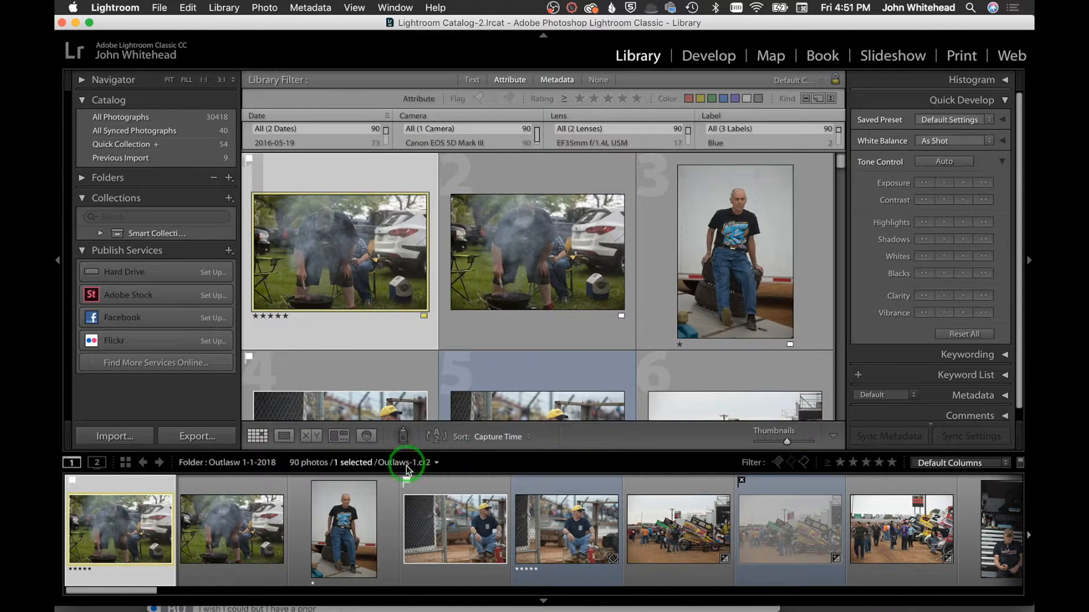
# Paint the keyword 'pig' onto the seated man's portrait and another photo
pyautogui.click(403, 437)
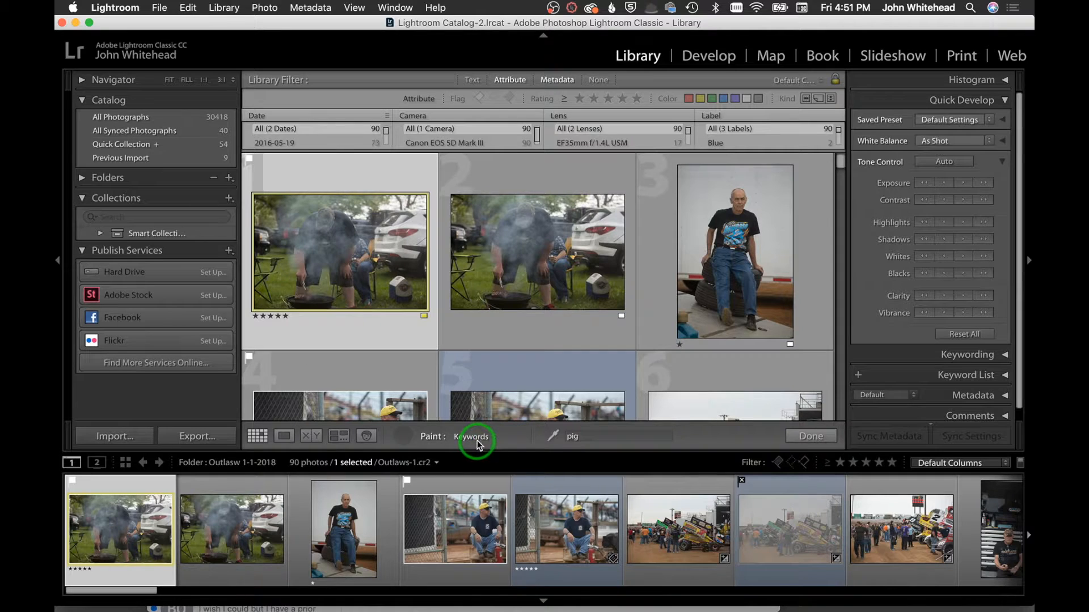
pyautogui.click(736, 254)
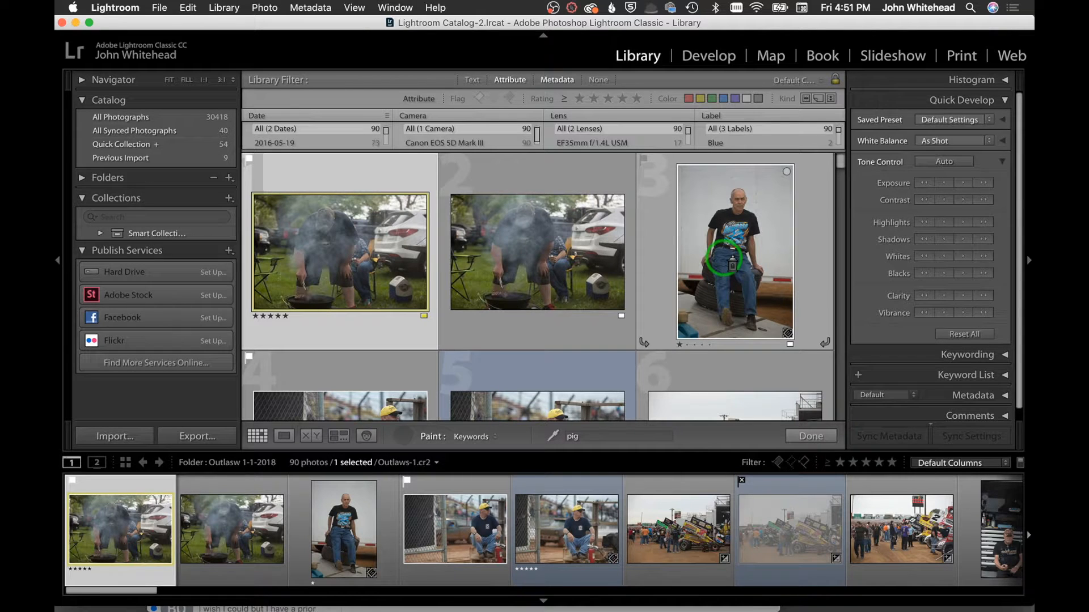
pyautogui.click(369, 396)
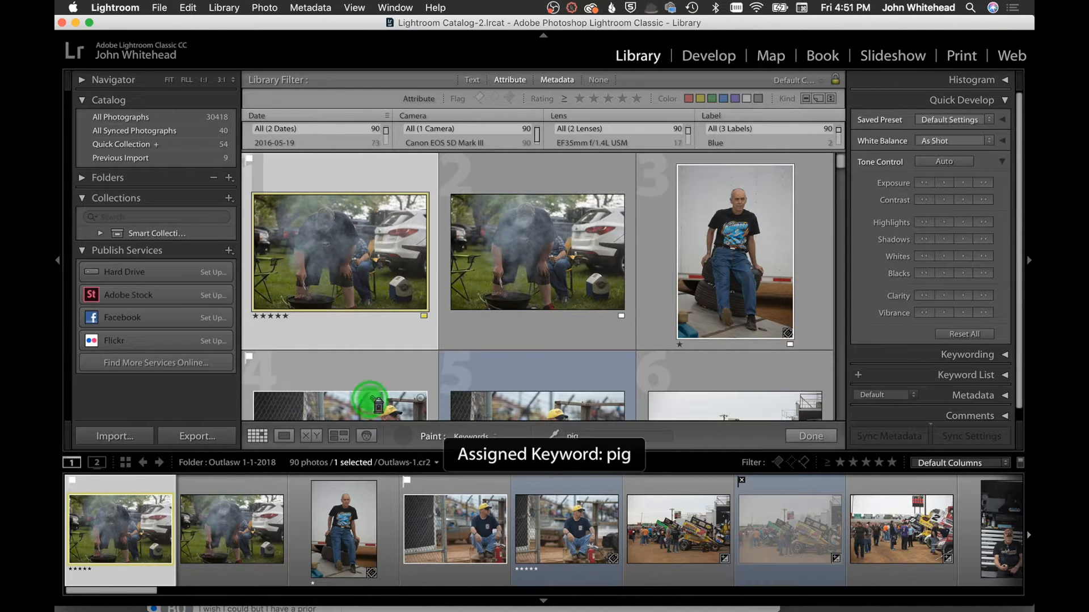
pyautogui.click(518, 390)
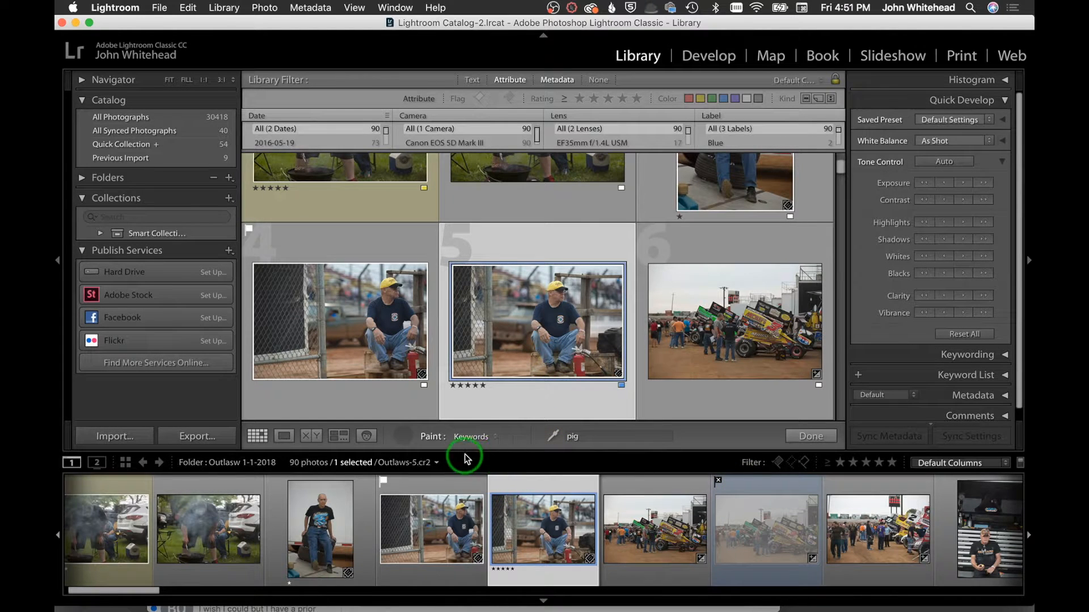
# Keep Keywords as the Paint target, put the painter away, and view photo Outlaws-5.cr2 in Loupe
pyautogui.click(488, 436)
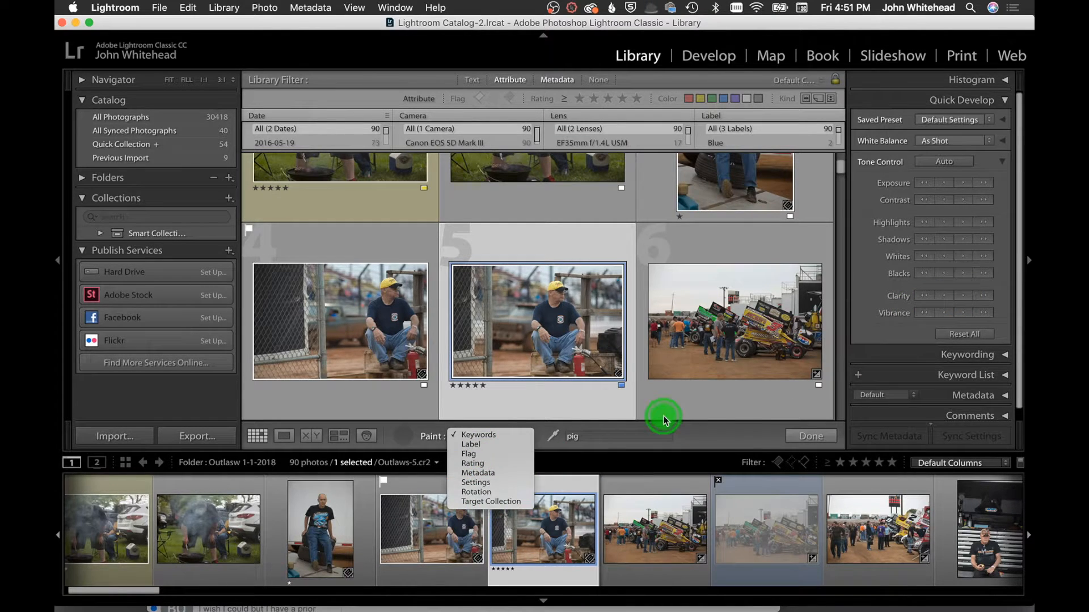
pyautogui.click(718, 433)
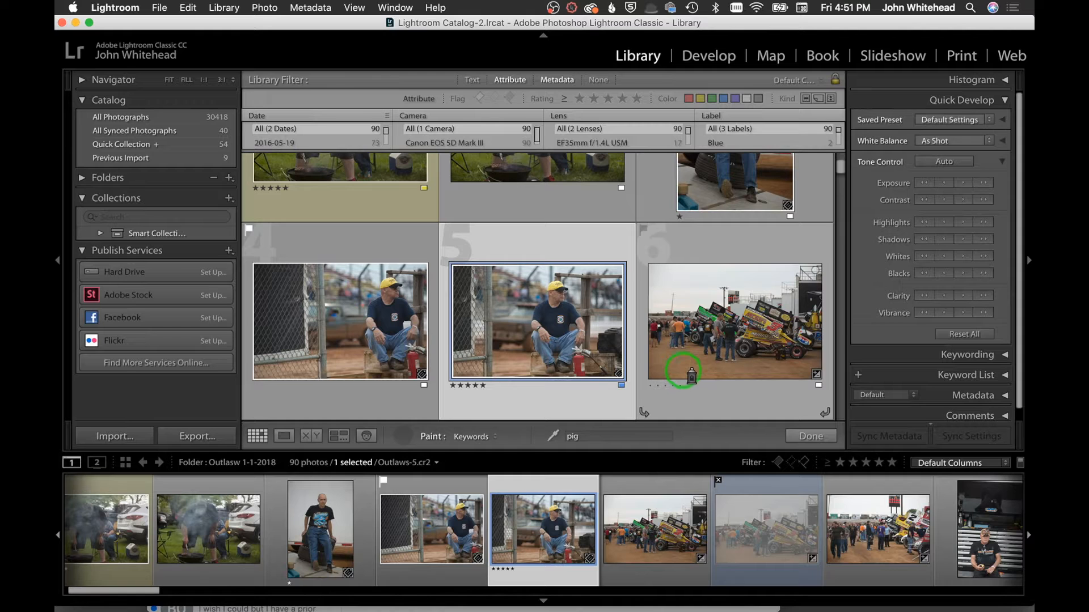
pyautogui.click(404, 437)
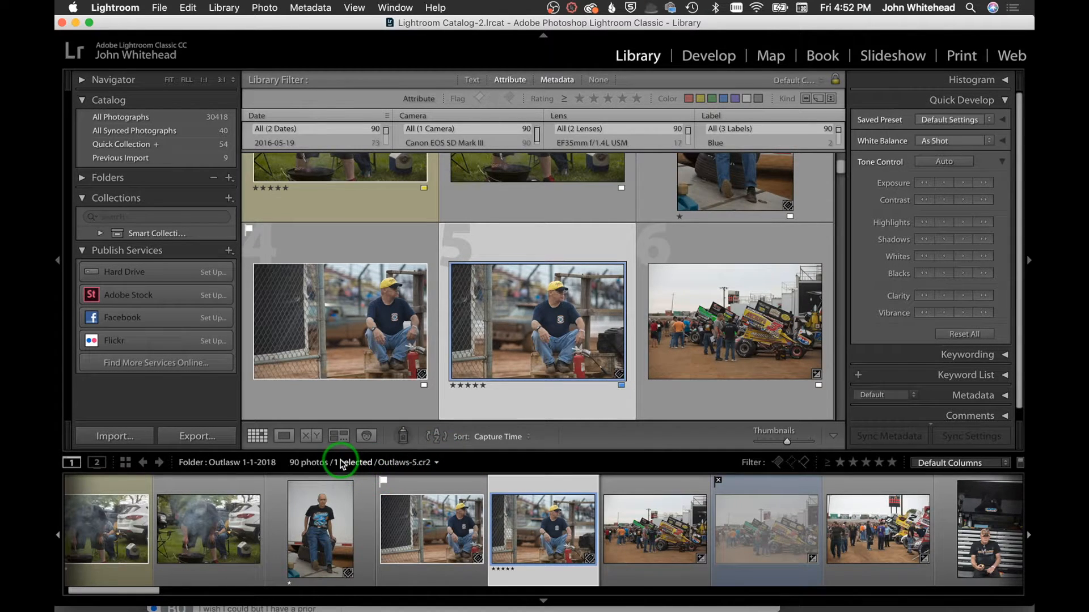
pyautogui.press('e')
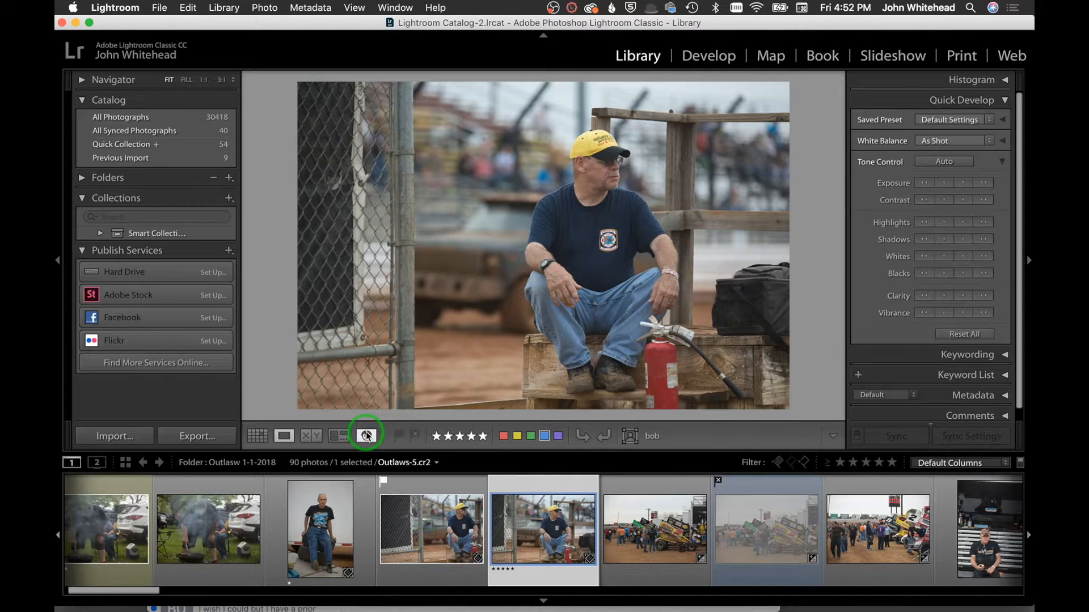
# Flag the photo as Pick then Reject, and rate it two then three stars
pyautogui.click(400, 435)
pyautogui.click(414, 436)
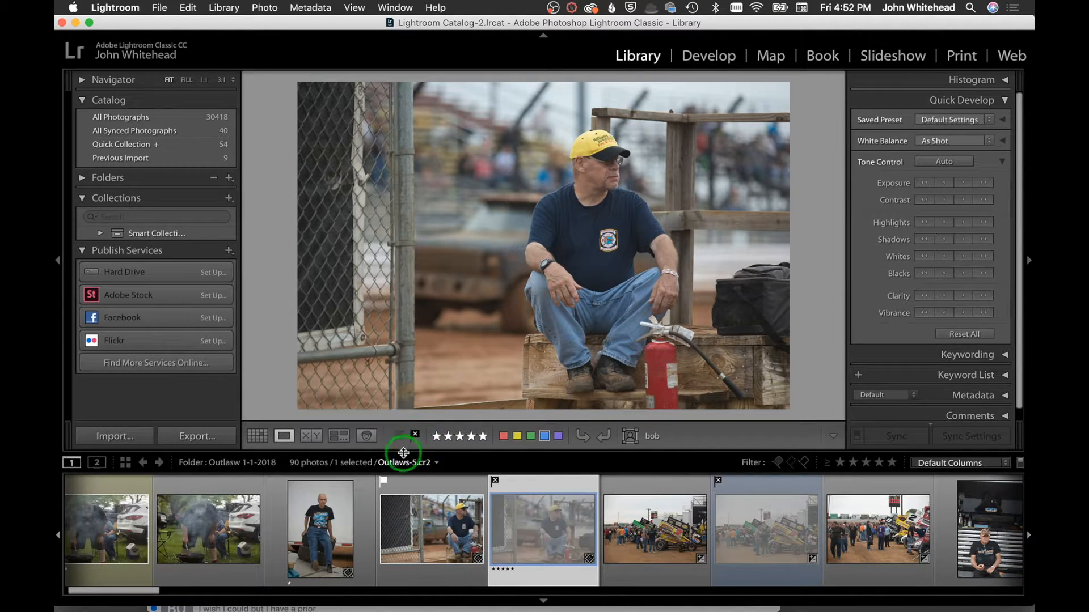
pyautogui.click(448, 437)
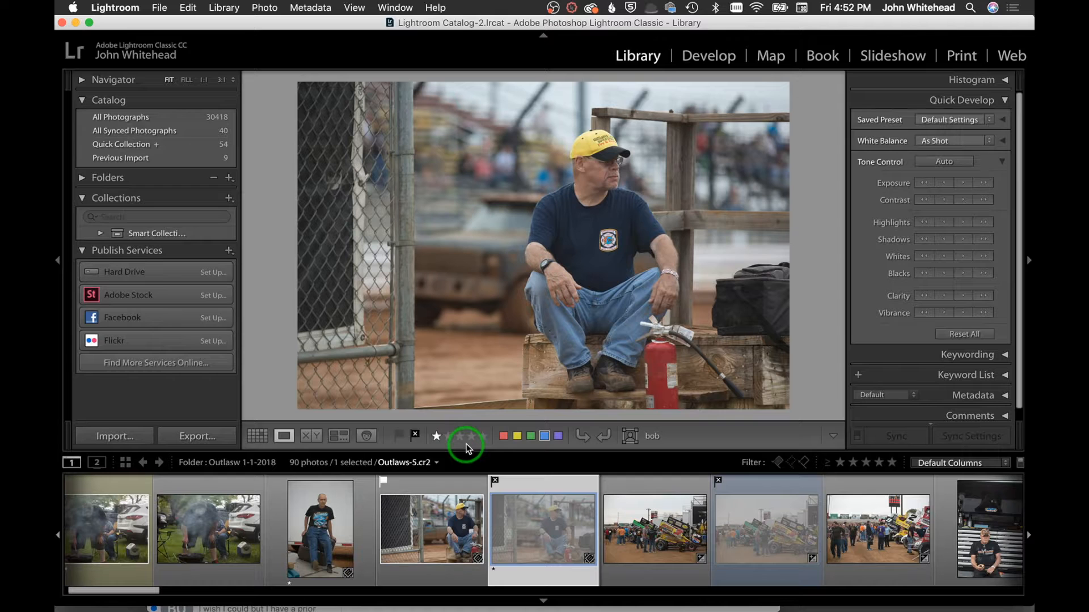
pyautogui.press('2')
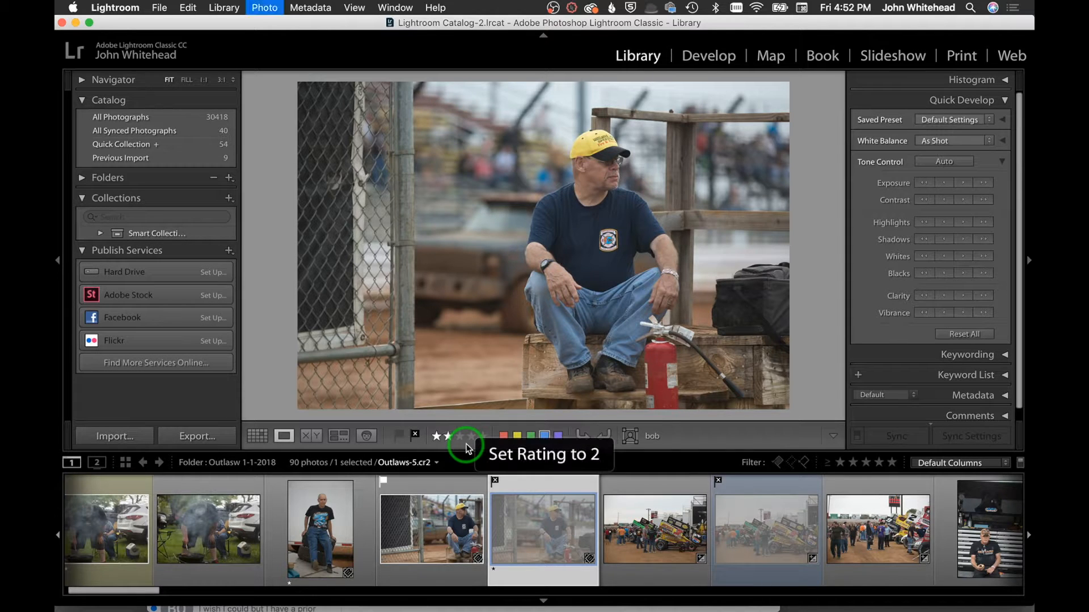
pyautogui.press('3')
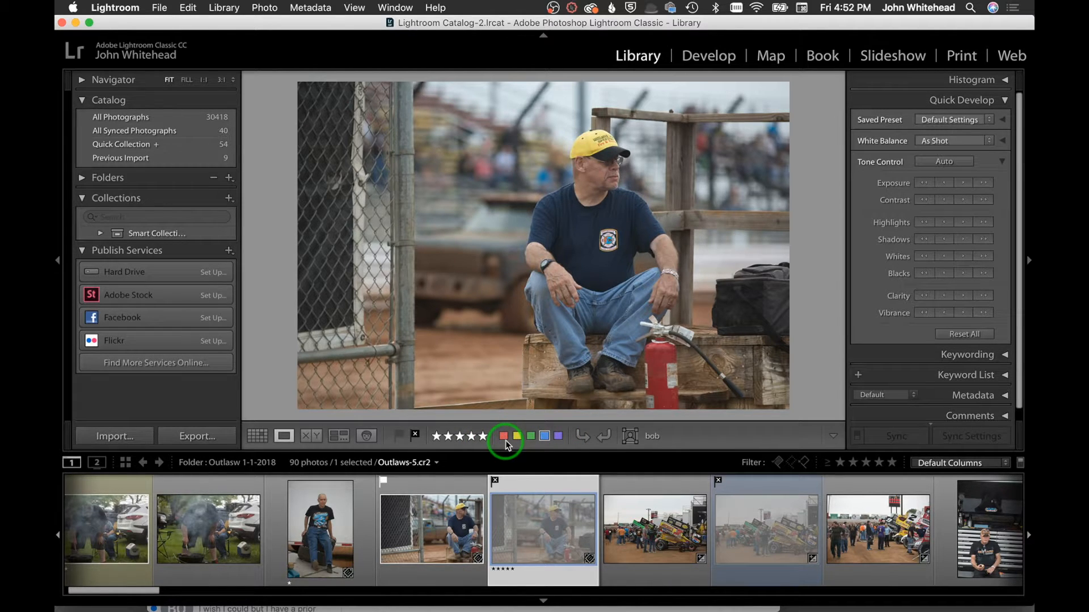
# Try red, green and blue colour labels, then rotate the photo left and back to landscape
pyautogui.press('6')
pyautogui.press('8')
pyautogui.press('9')
pyautogui.press('0')
pyautogui.click(582, 436)
pyautogui.click(602, 438)
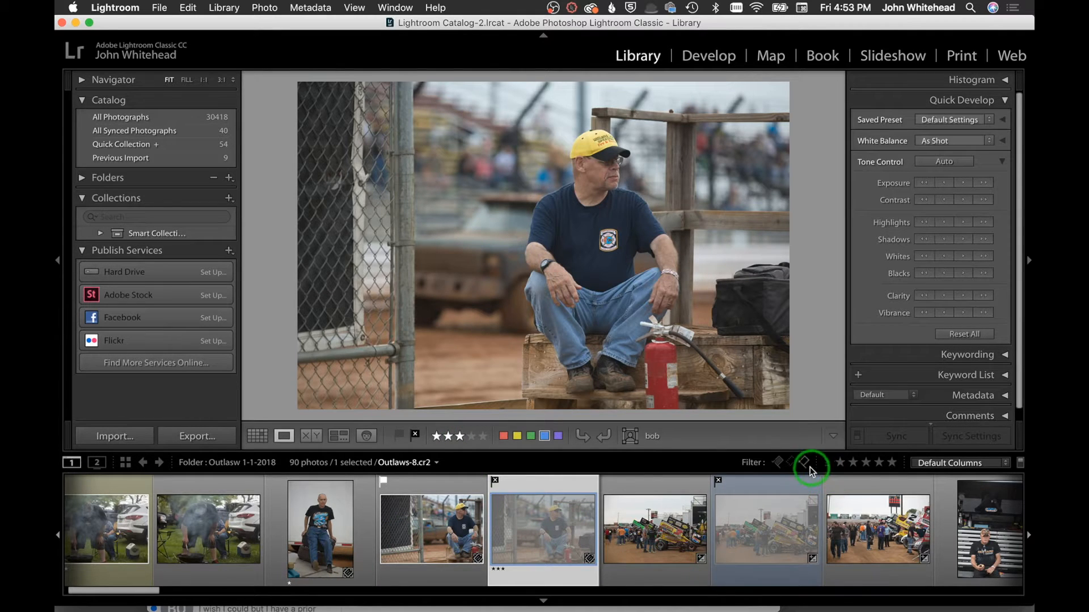
# Filter the filmstrip to Rated photos, rate the photo five stars, and try five, three and one-star filters
pyautogui.click(952, 464)
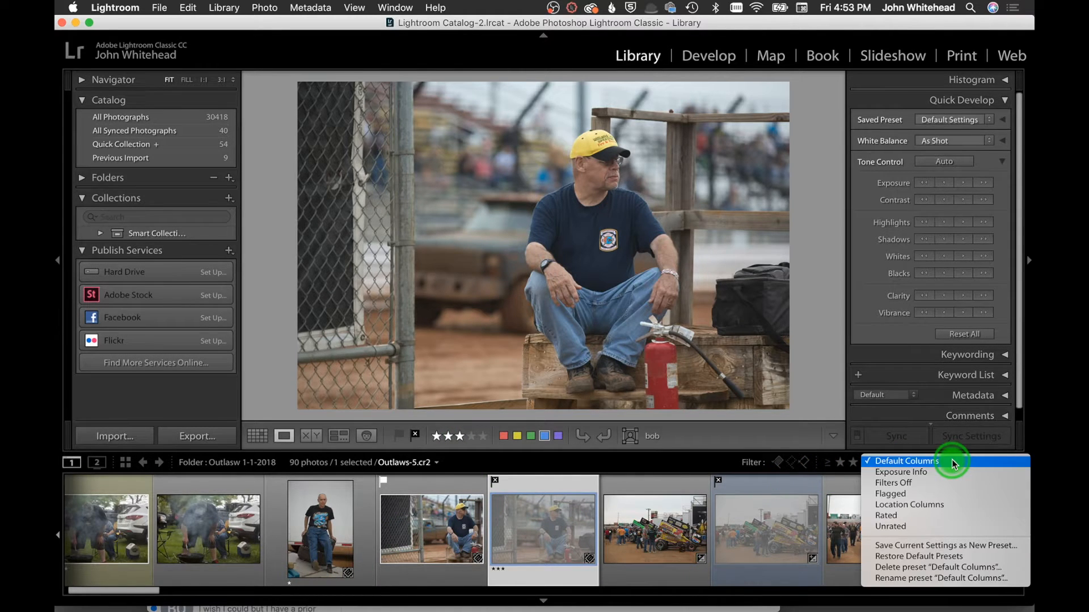
pyautogui.click(945, 514)
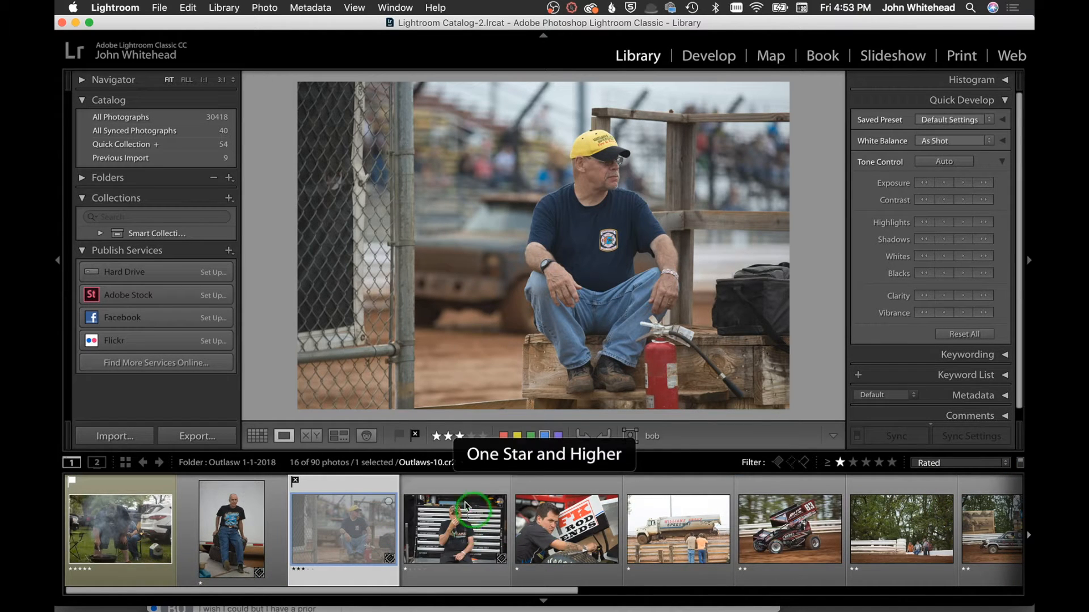
pyautogui.click(481, 437)
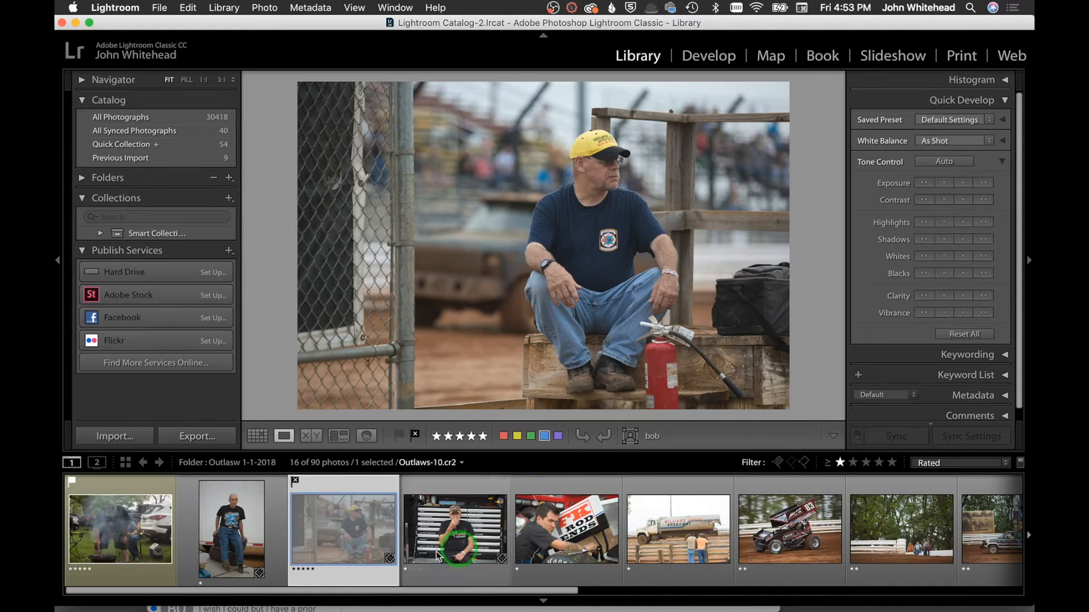
pyautogui.click(892, 463)
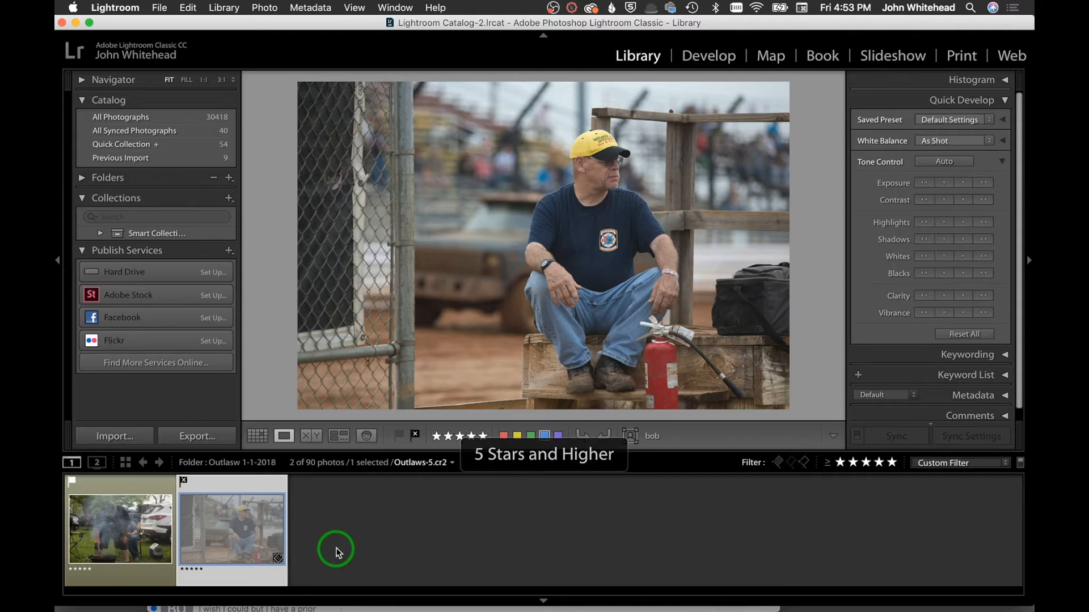
pyautogui.click(867, 463)
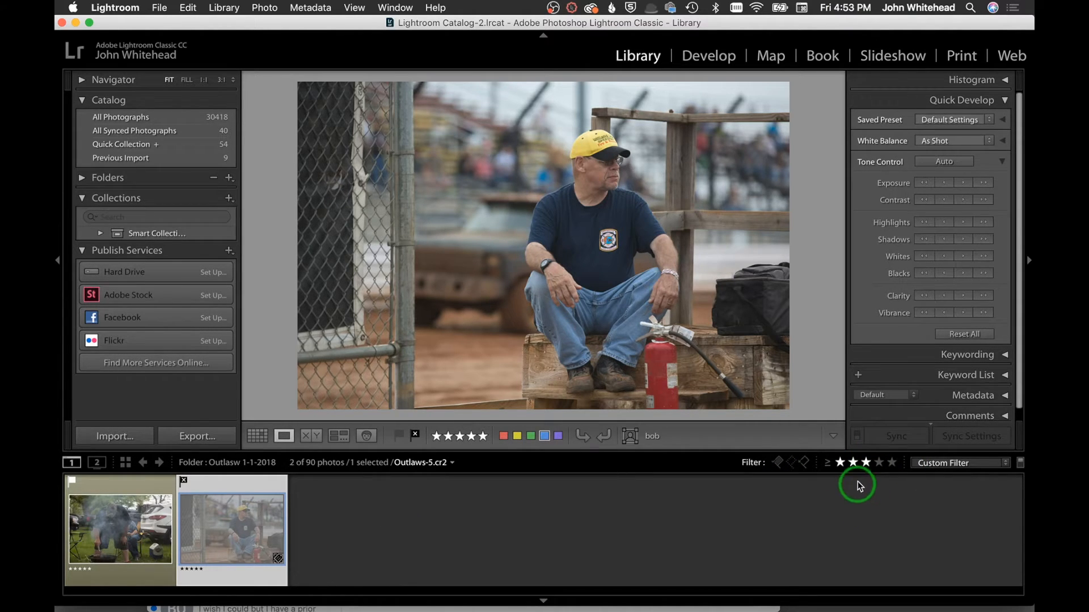
pyautogui.click(841, 463)
# Filter to Flagged photos, return to Default Columns, and turn filtering off to show all 90 photos
pyautogui.click(935, 464)
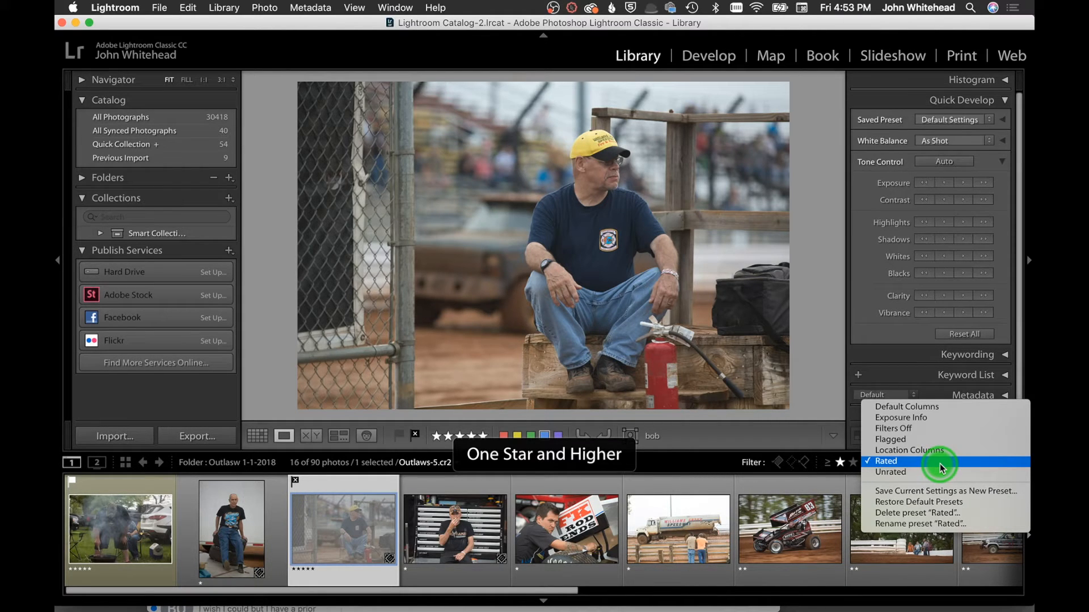
pyautogui.click(933, 439)
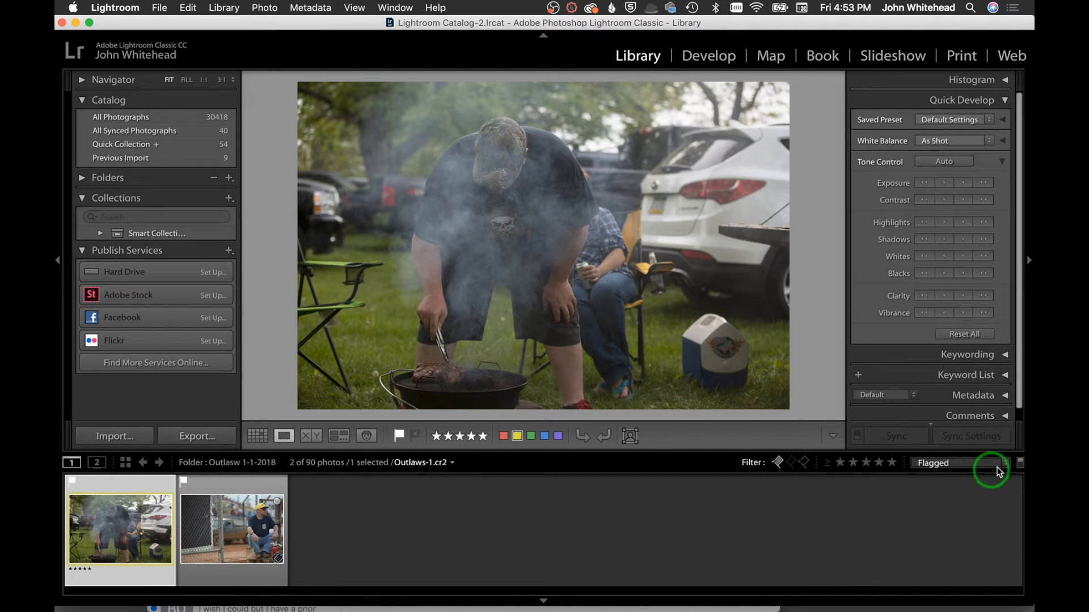
pyautogui.click(971, 461)
pyautogui.click(964, 431)
pyautogui.click(778, 462)
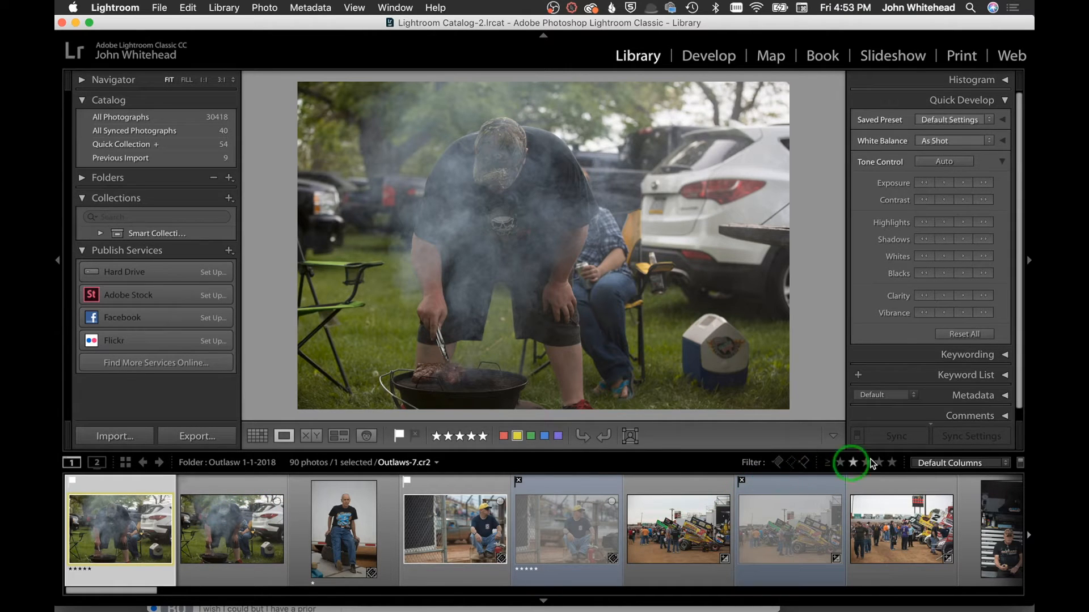
pyautogui.click(544, 602)
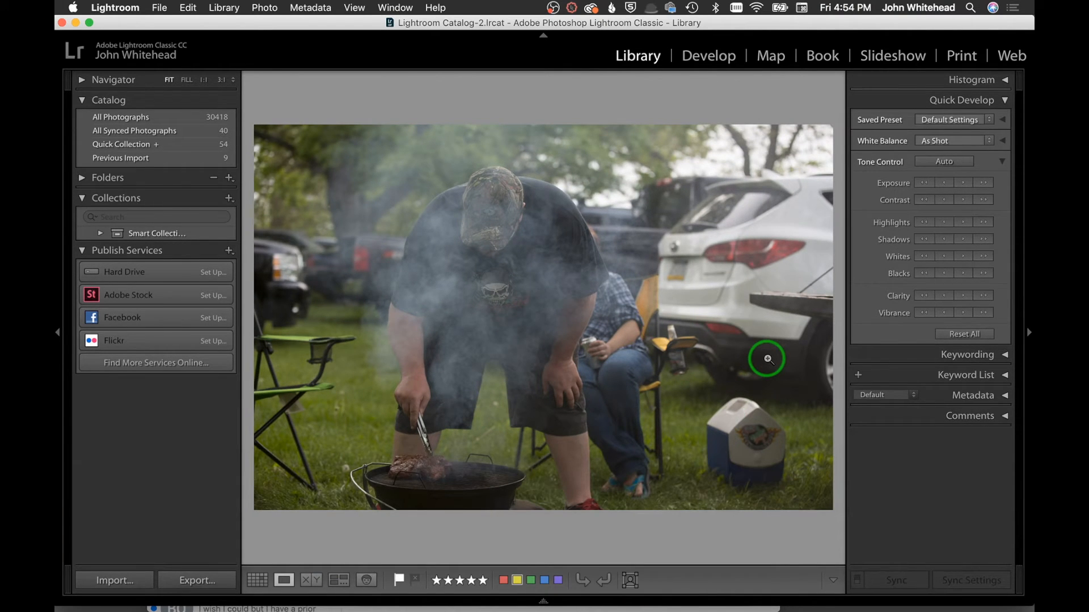
pyautogui.moveTo(562, 609)
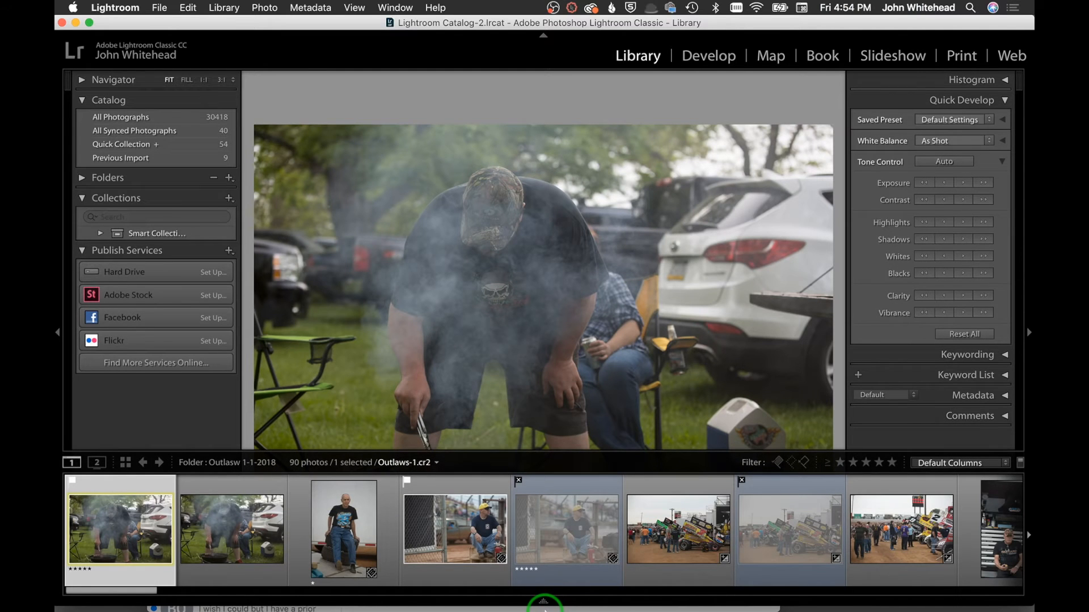
pyautogui.click(542, 601)
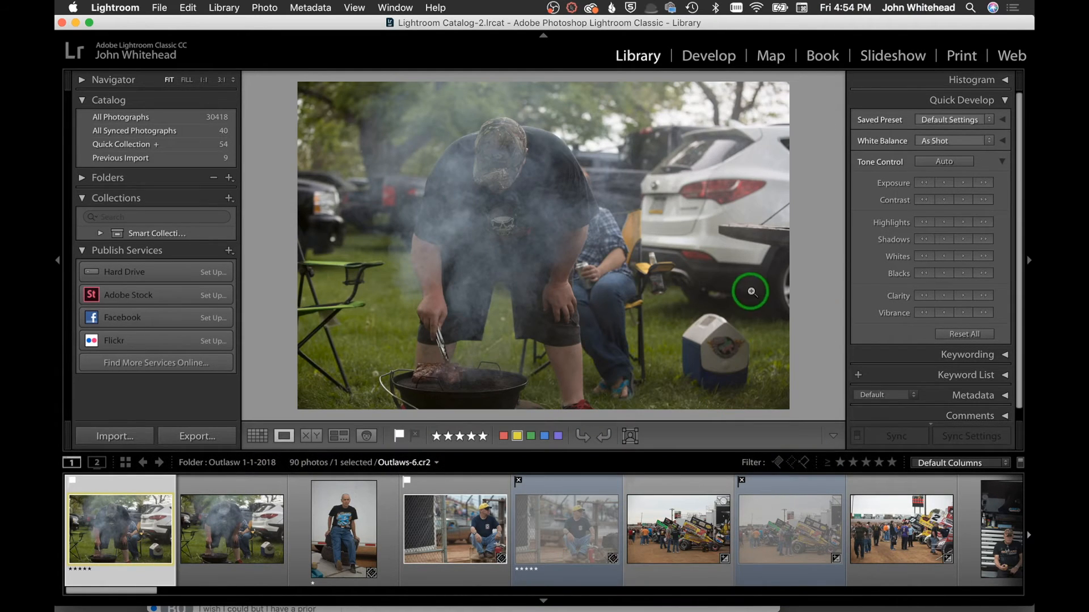